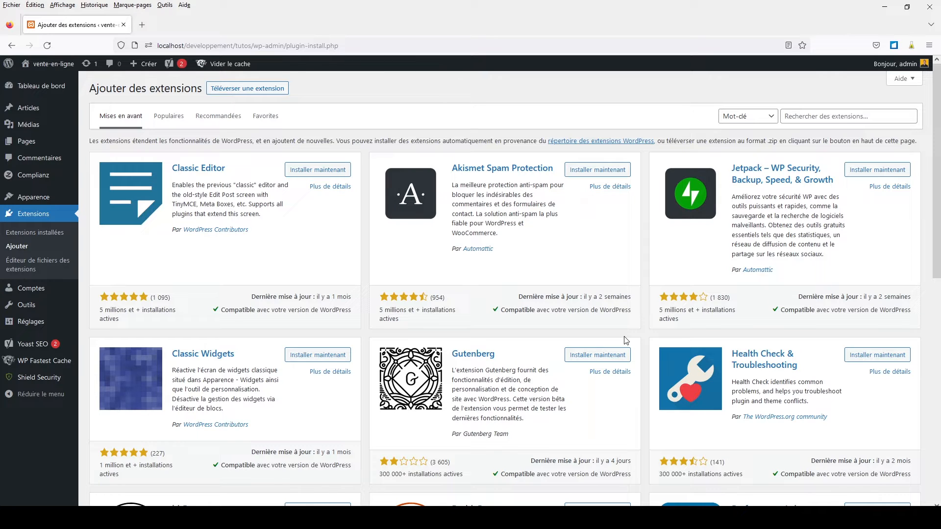
Search the plugin directory for "spectra", then install and activate Spectra – WordPress Gutenberg Blocks.
click(812, 116)
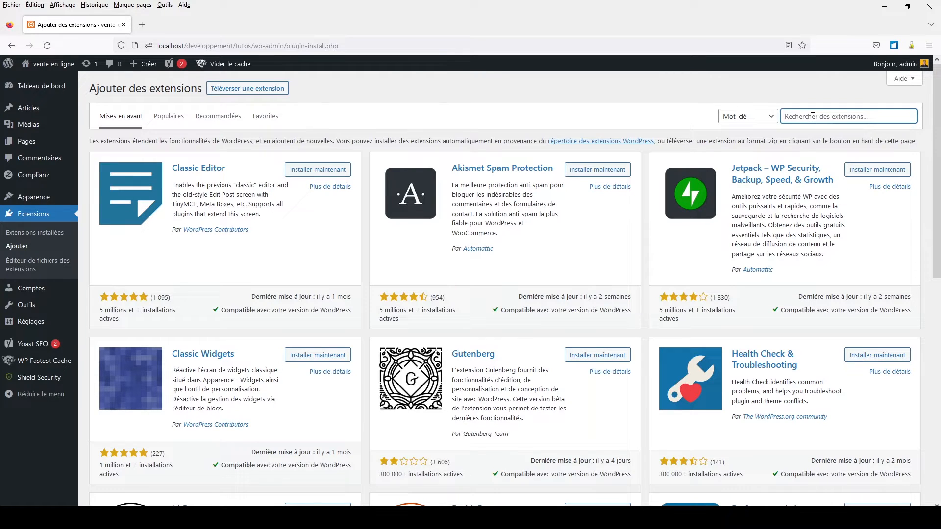
text(spectra)
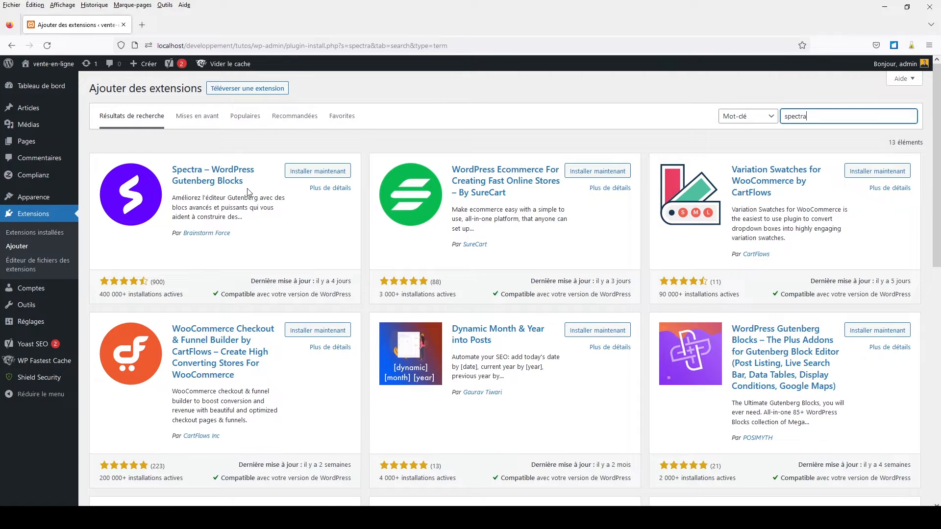
click(297, 173)
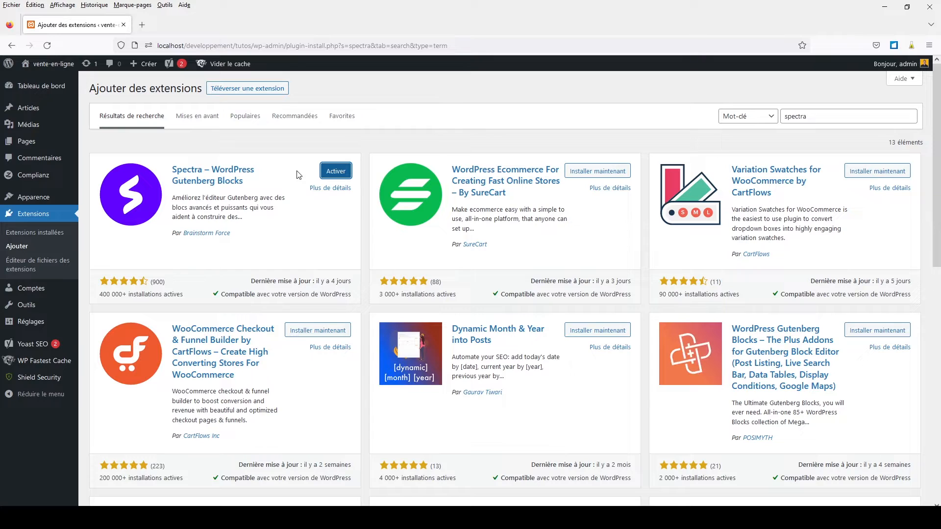
click(333, 171)
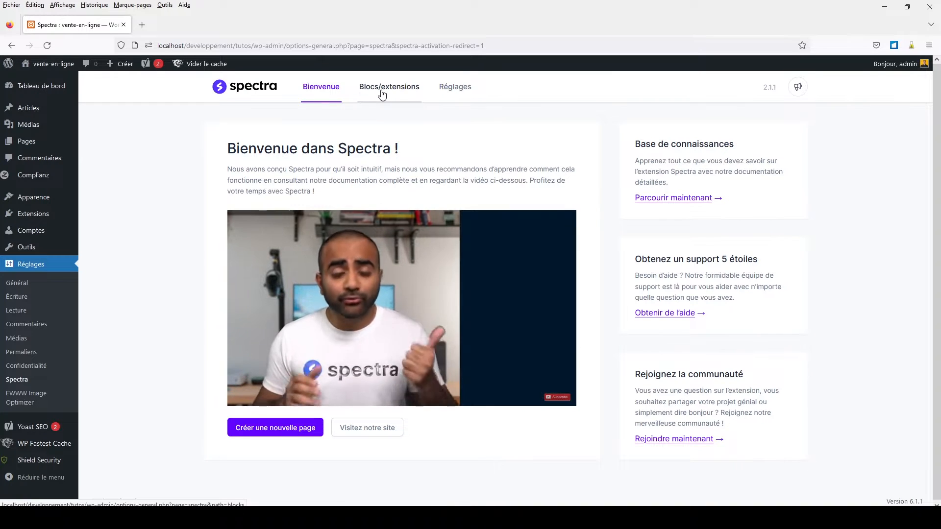
Examine Spectra's full list of blocks and extensions, including the Core Blocks category.
click(382, 94)
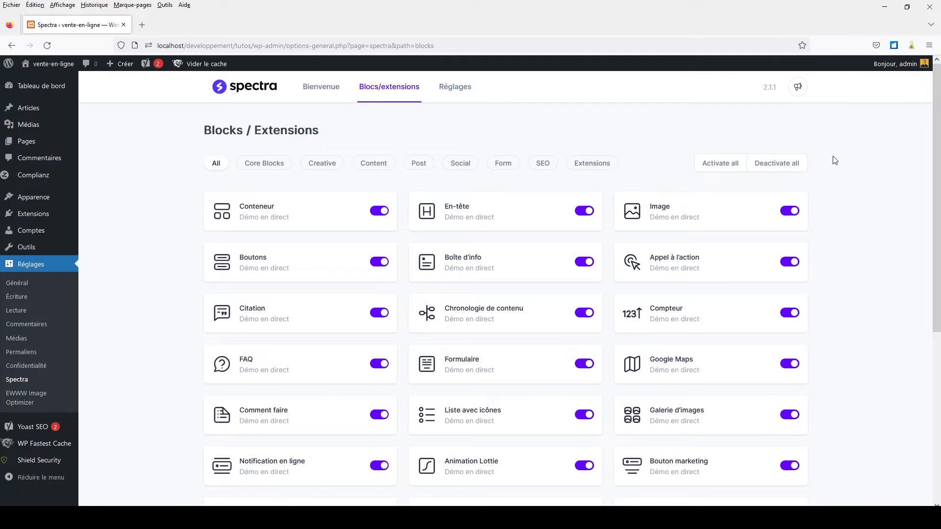
scroll(834, 161, down, 5)
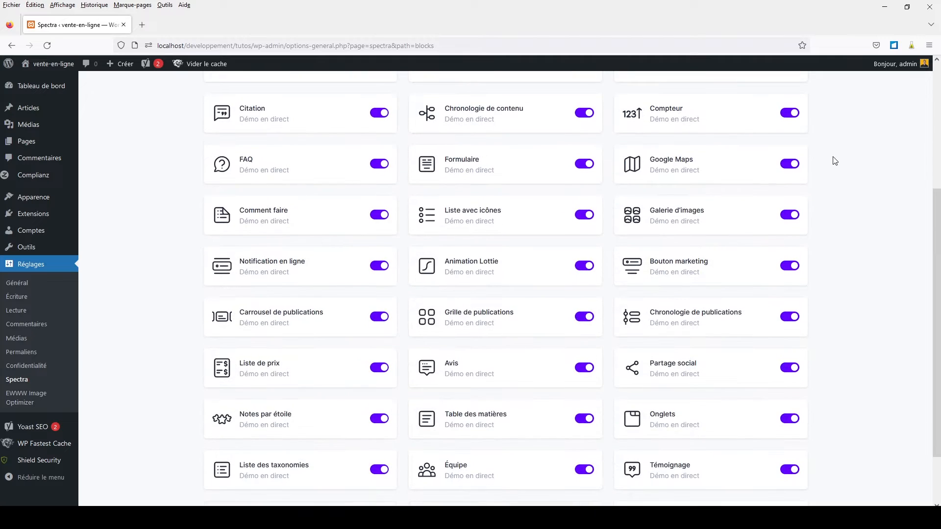
scroll(834, 161, down, 1)
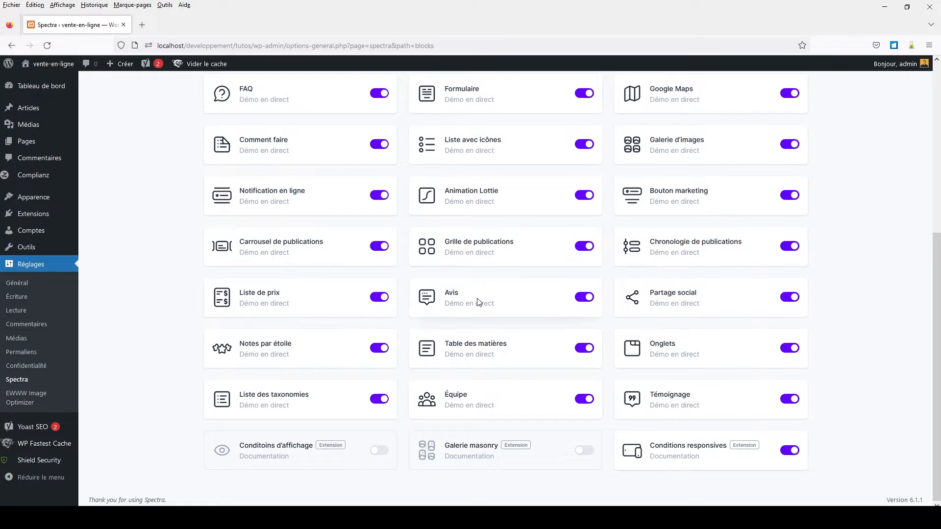
scroll(477, 300, up, 6)
click(216, 165)
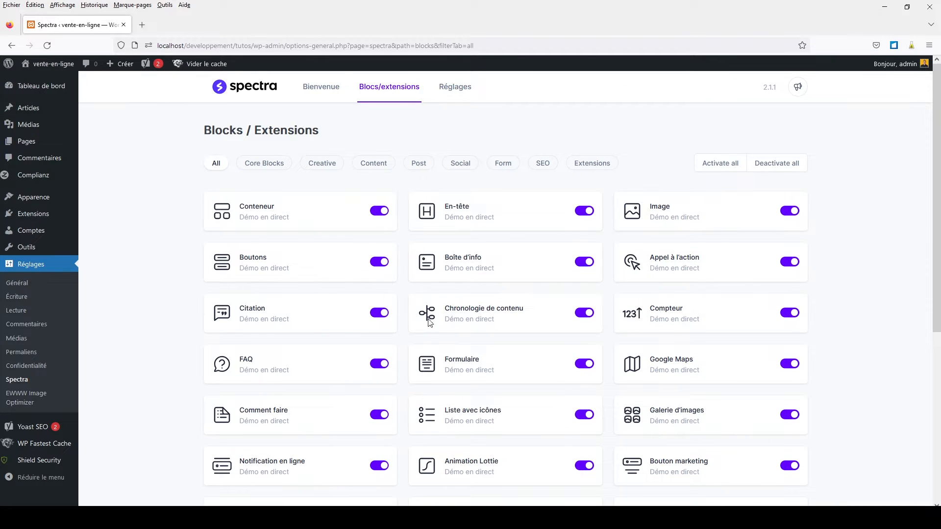
scroll(571, 374, down, 6)
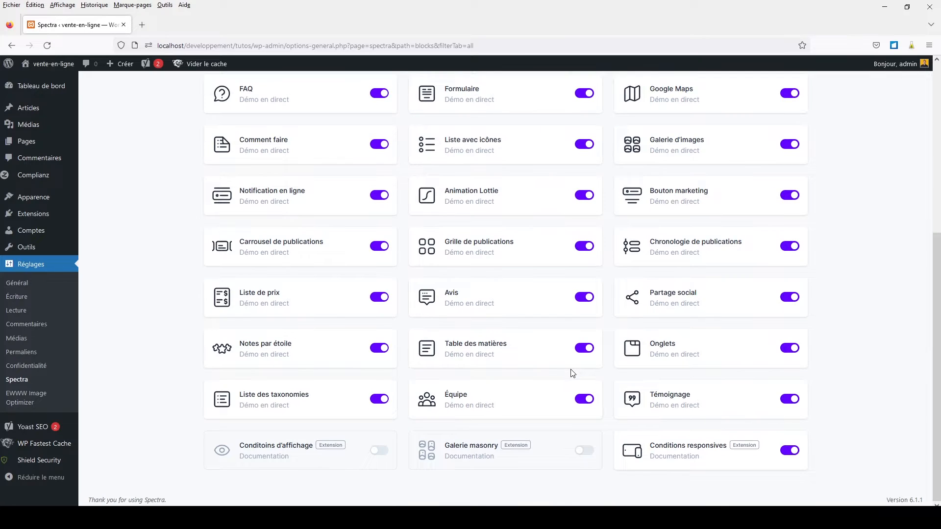
scroll(570, 373, up, 3)
scroll(570, 373, down, 3)
scroll(838, 227, up, 1)
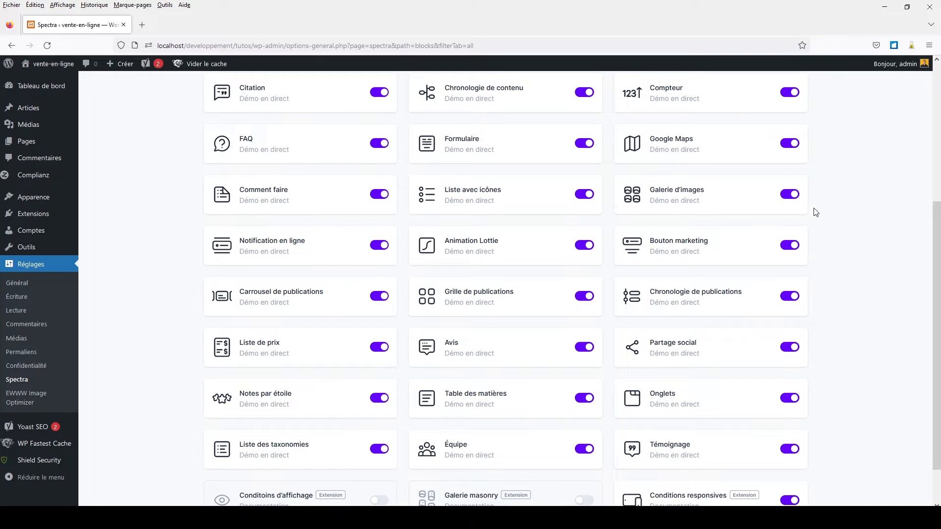
scroll(805, 216, down, 2)
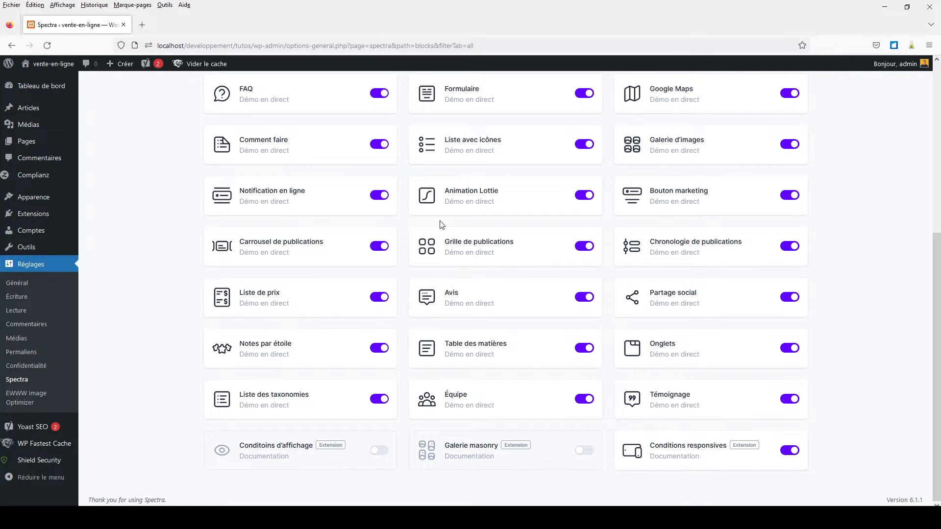
scroll(505, 227, up, 2)
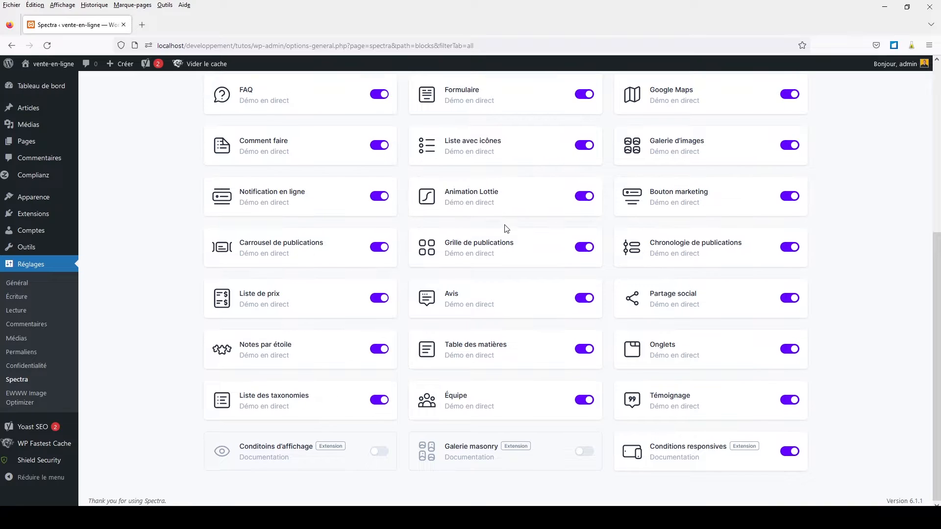
scroll(506, 228, up, 5)
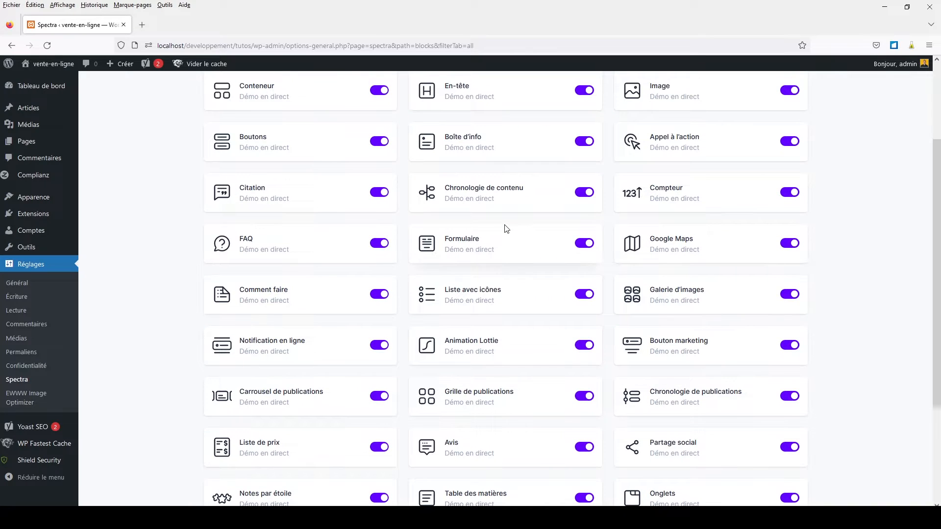
scroll(507, 228, up, 1)
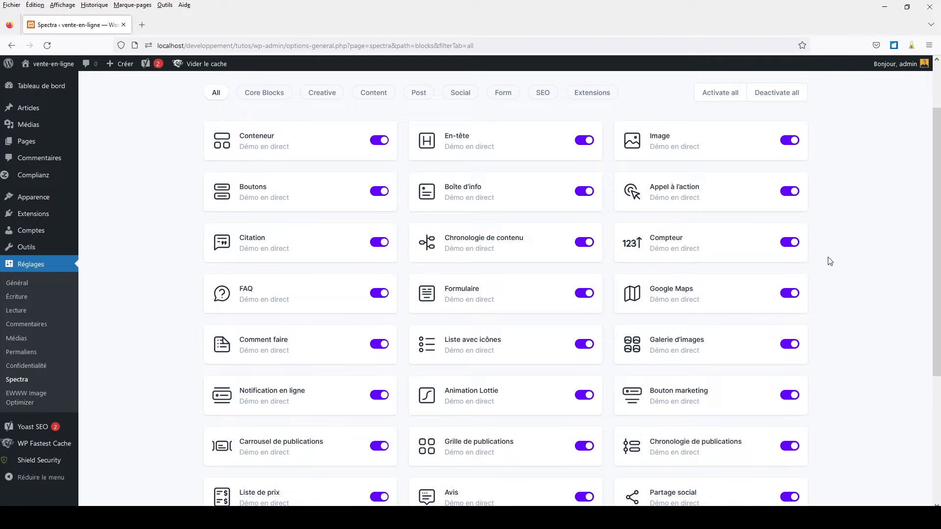
scroll(830, 261, down, 3)
scroll(829, 261, down, 3)
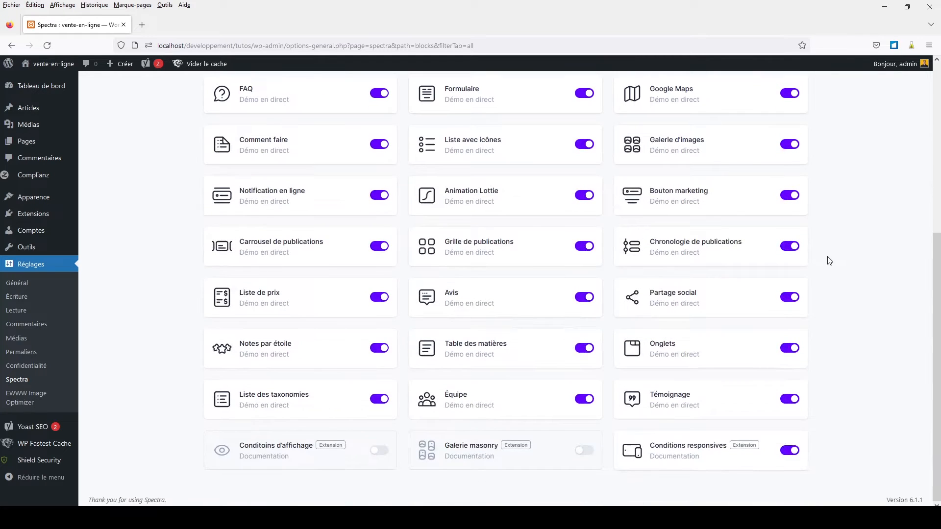
scroll(844, 271, up, 2)
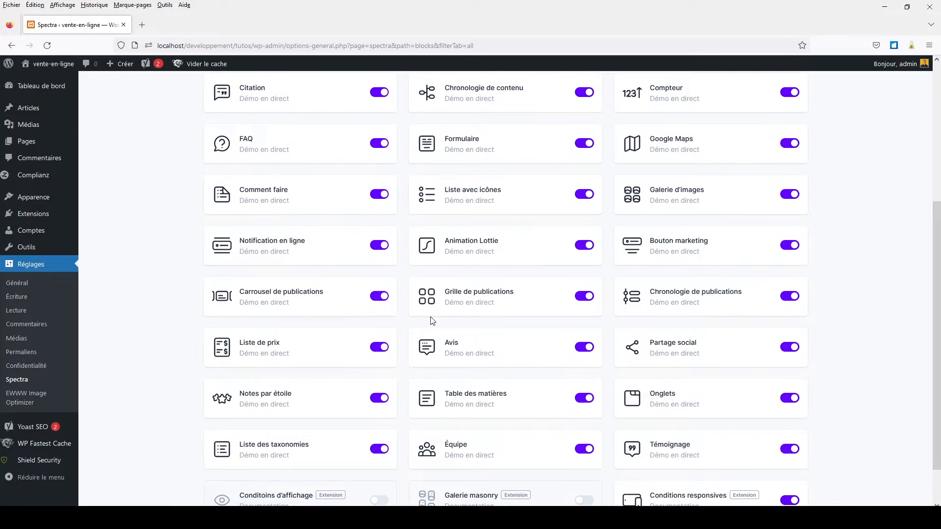
scroll(837, 236, down, 2)
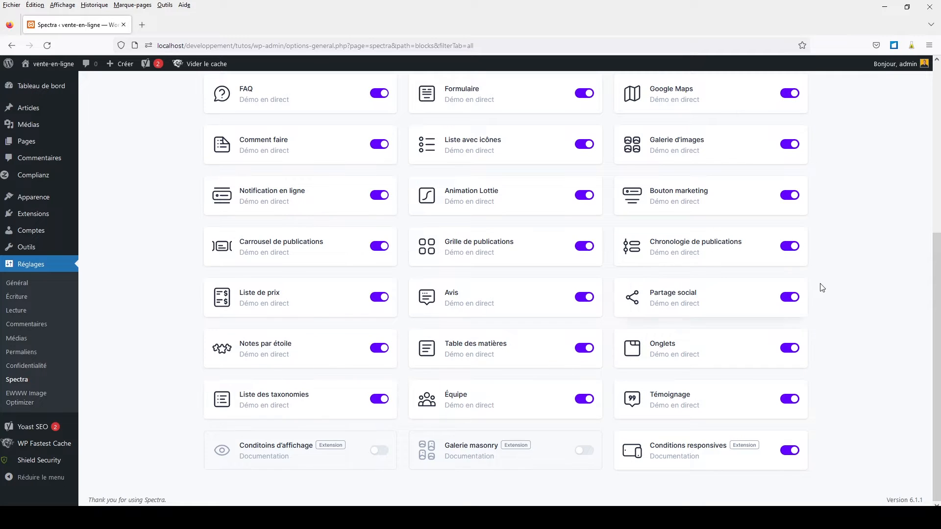
scroll(769, 294, up, 5)
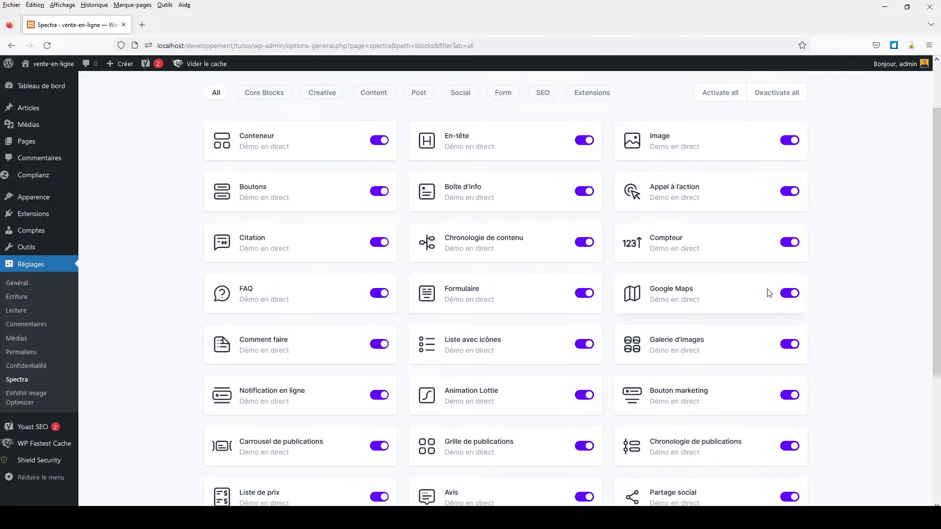
scroll(558, 263, up, 2)
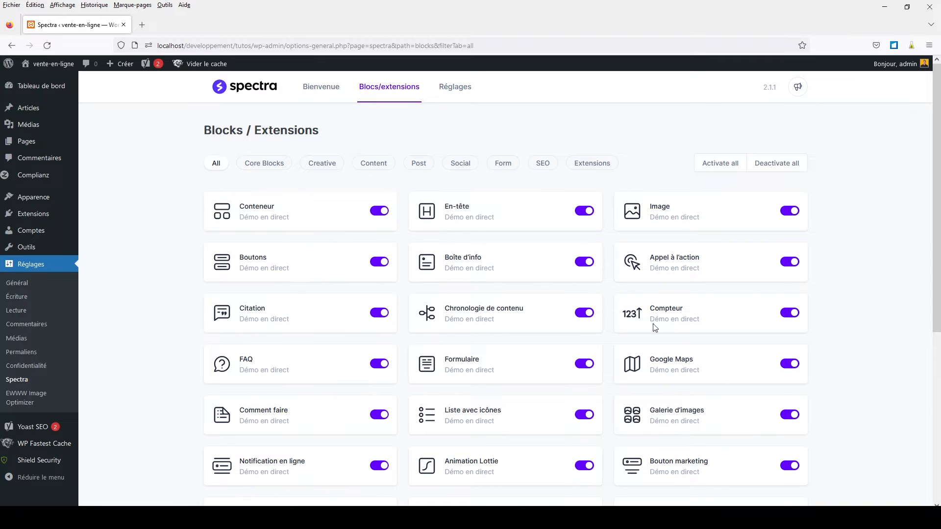
click(283, 171)
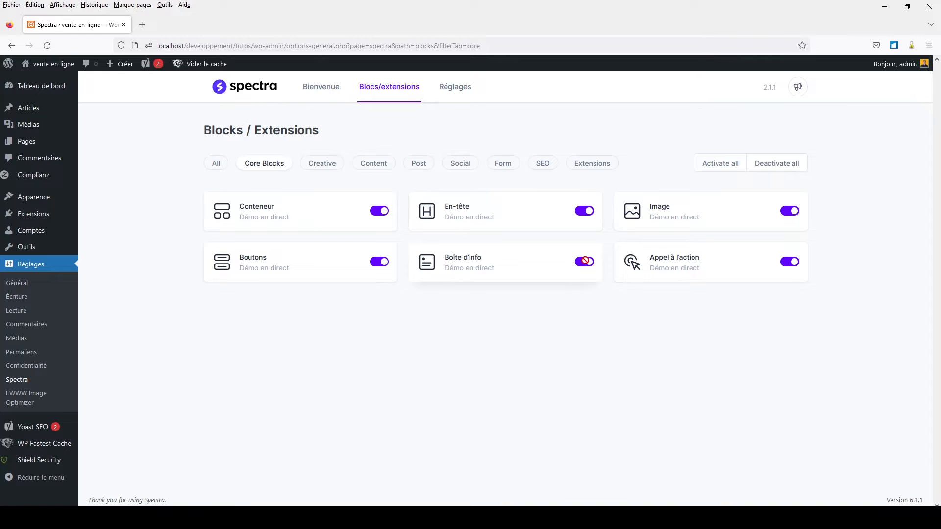
click(215, 163)
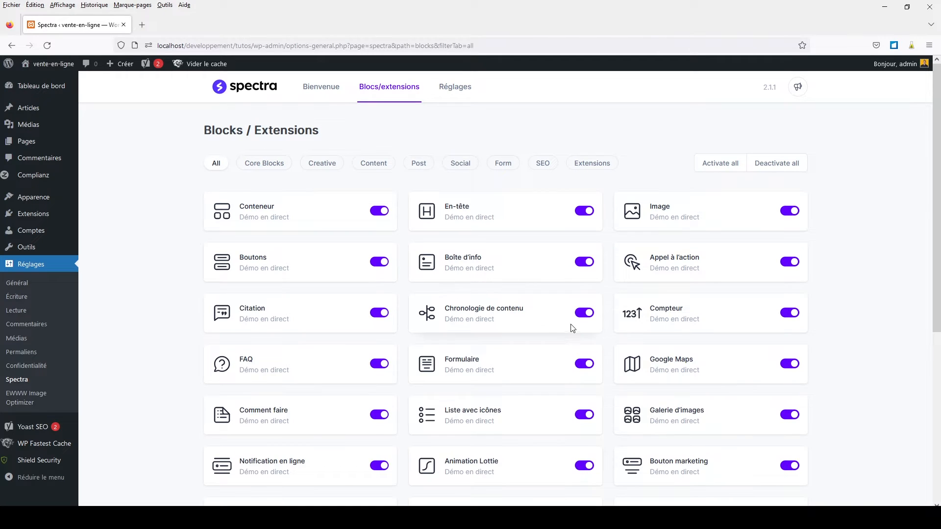
Disable the Chronologie de contenu block and enable it again.
click(583, 313)
click(583, 314)
scroll(545, 407, down, 5)
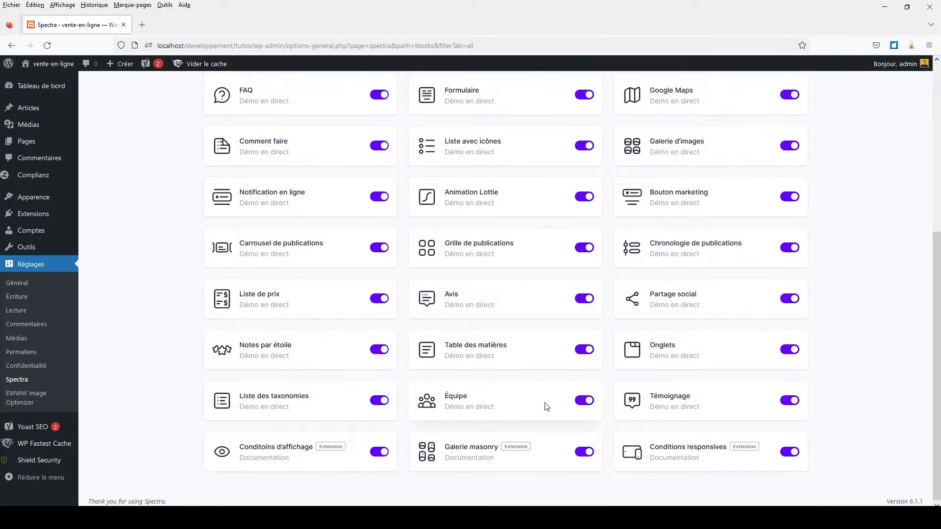
scroll(546, 407, up, 4)
scroll(546, 407, up, 2)
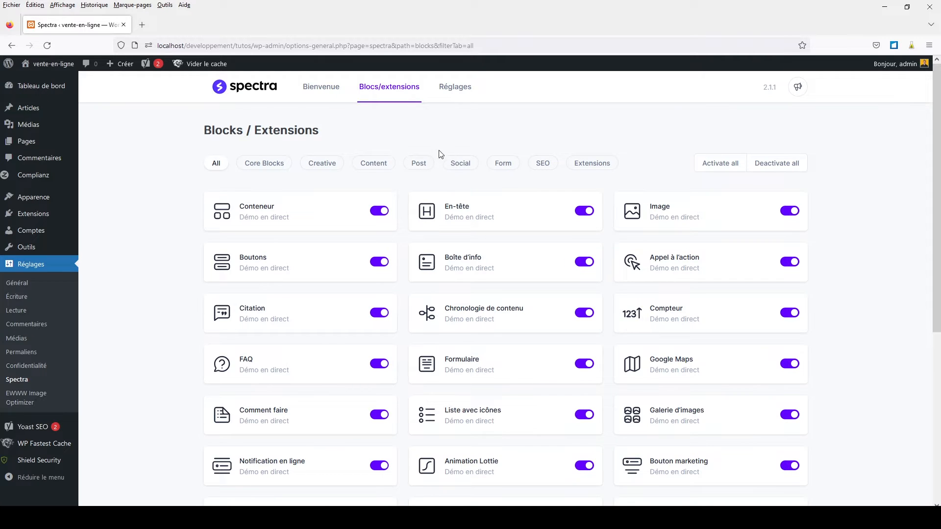
Examine Spectra's editor options, from default content width down to automatic block recovery.
click(452, 87)
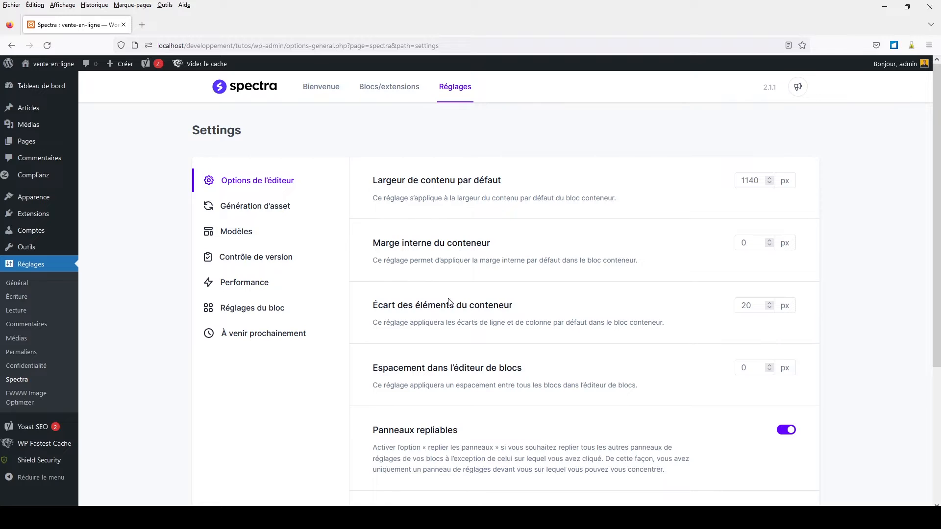
scroll(449, 302, down, 3)
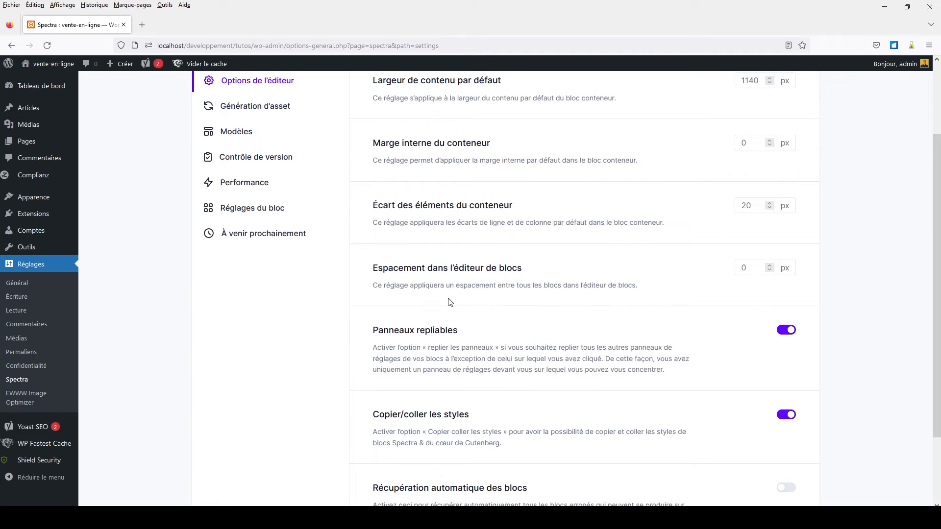
scroll(703, 247, down, 3)
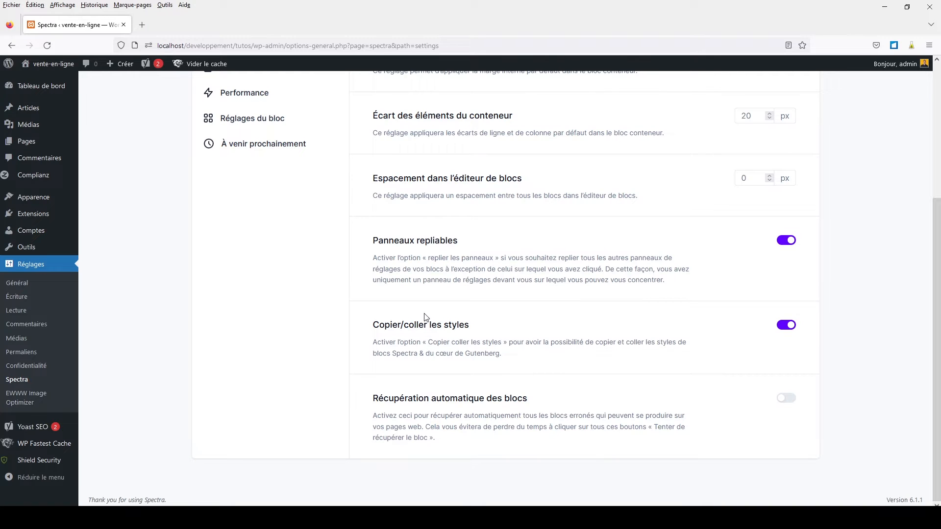
scroll(387, 292, up, 3)
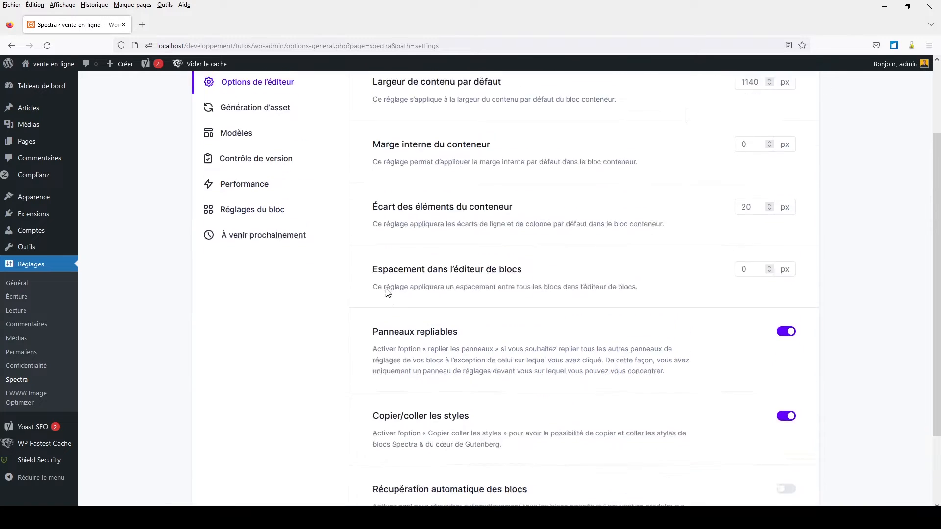
scroll(386, 292, down, 3)
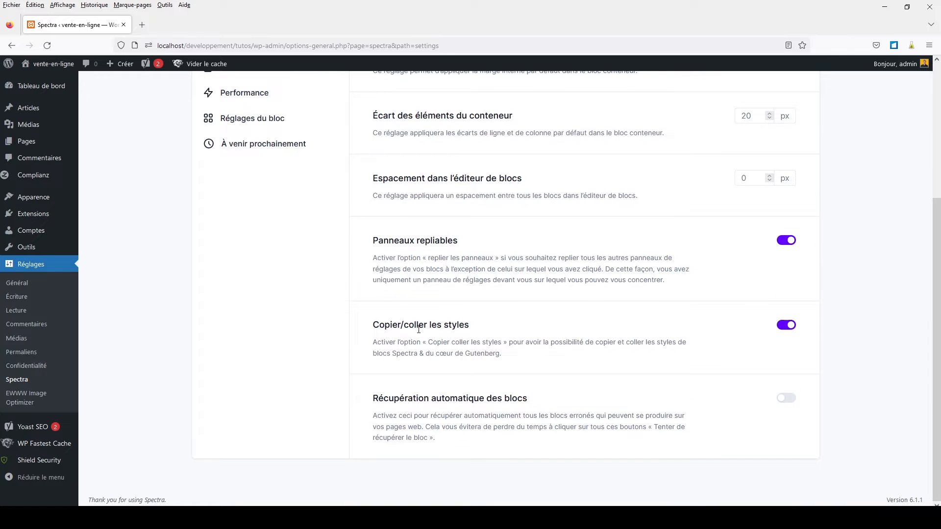
scroll(342, 304, up, 3)
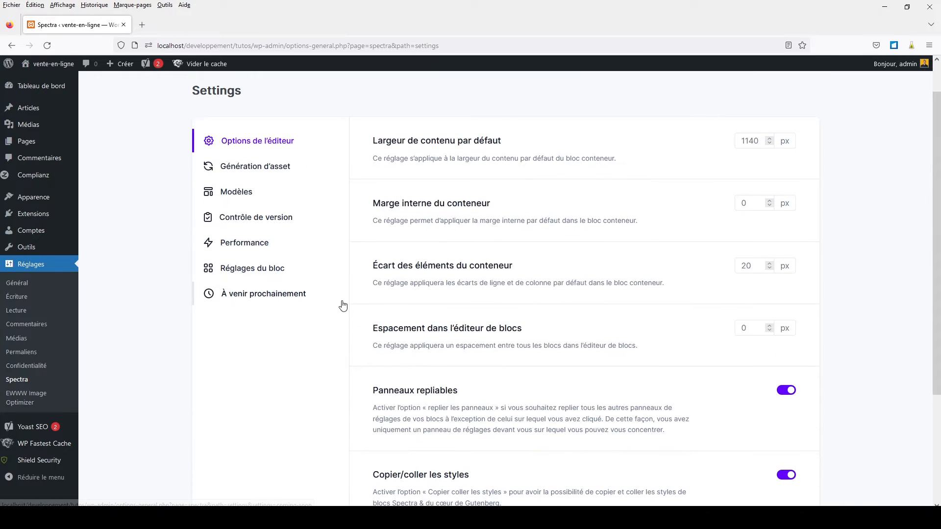
scroll(404, 316, down, 3)
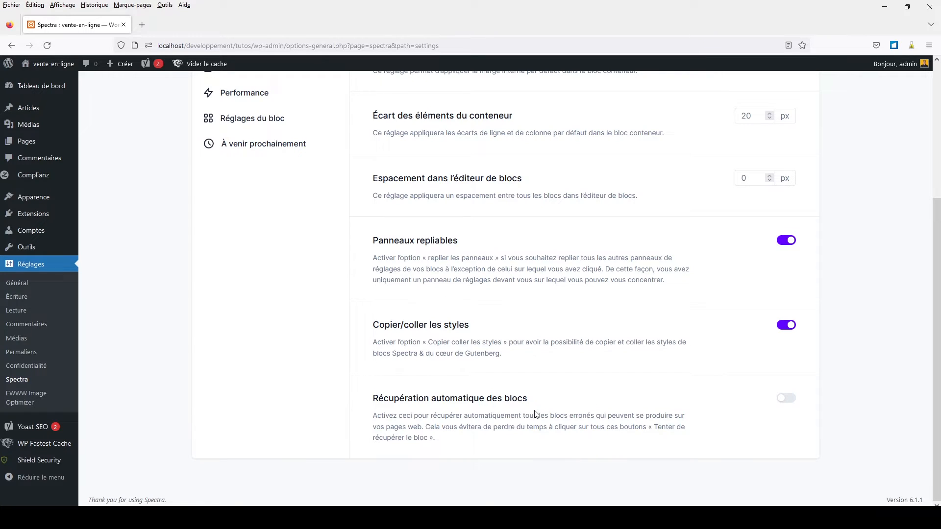
scroll(471, 308, up, 4)
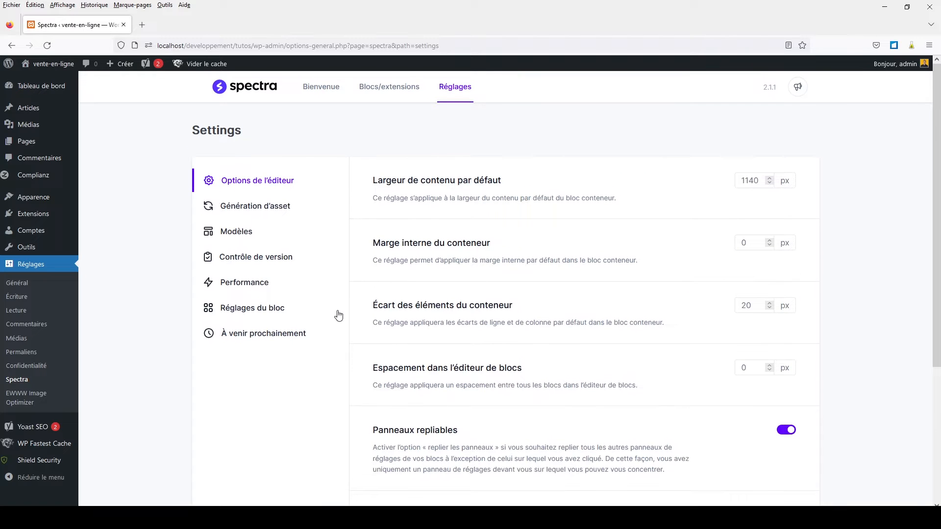
Review Spectra's asset generation, templates, version control and performance settings.
click(272, 207)
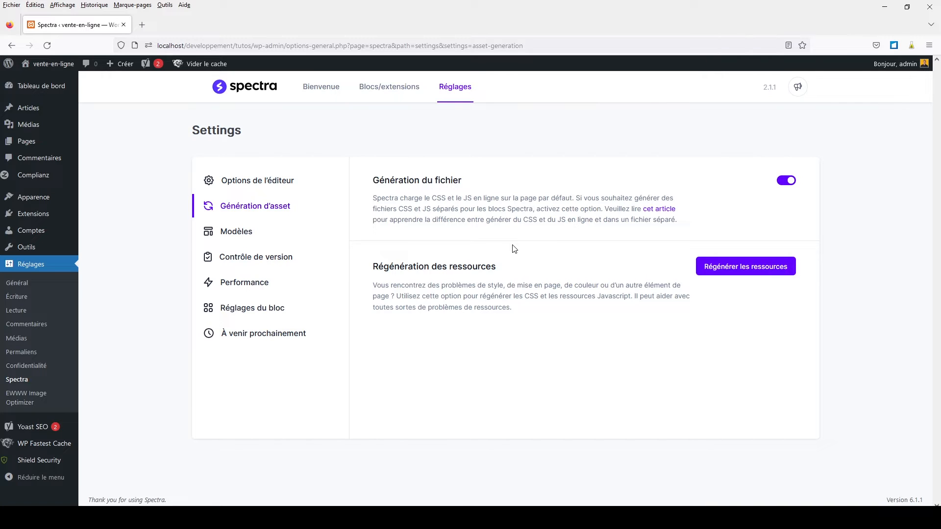
click(247, 237)
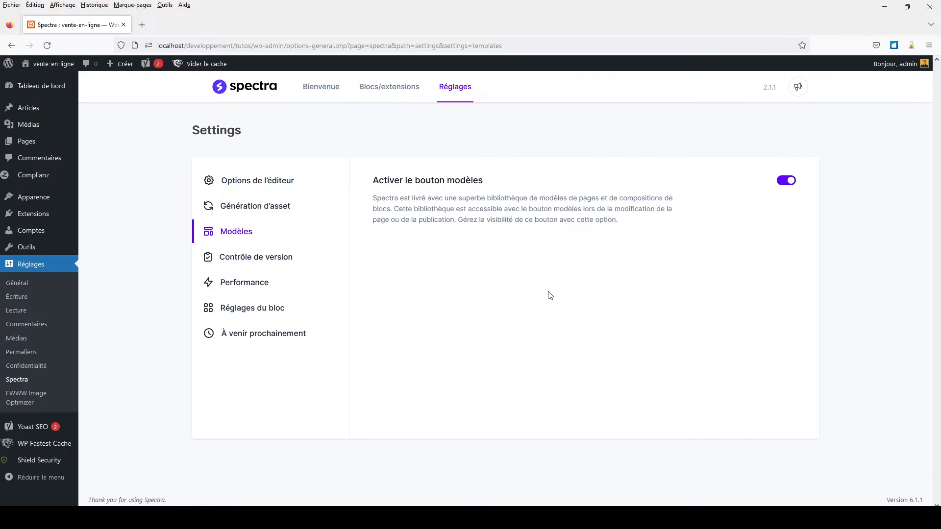
click(248, 262)
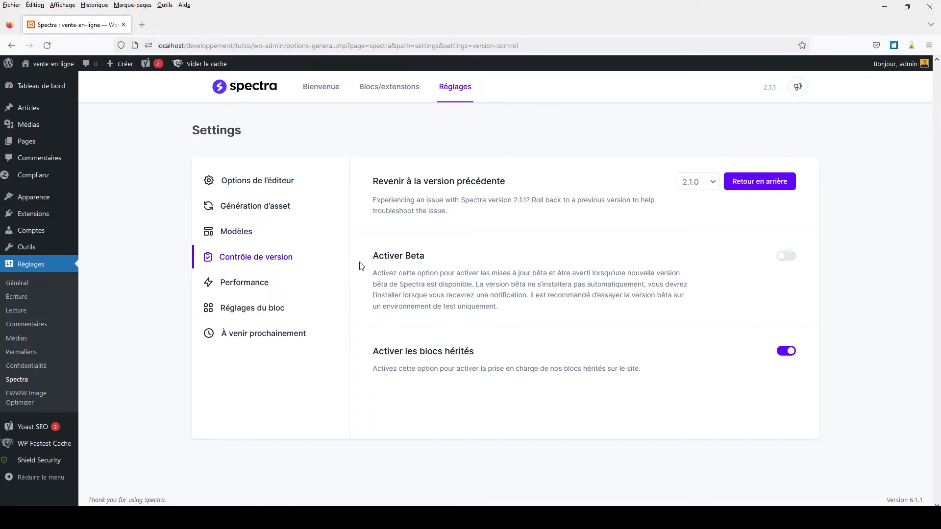
click(250, 285)
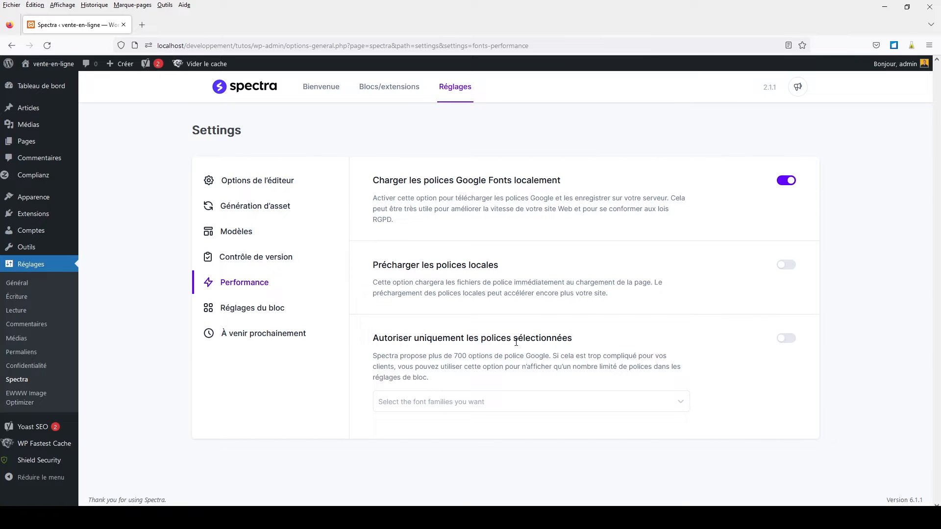
Enable allowing only selected fonts, view the available font families, and disable the option again.
click(789, 339)
click(436, 403)
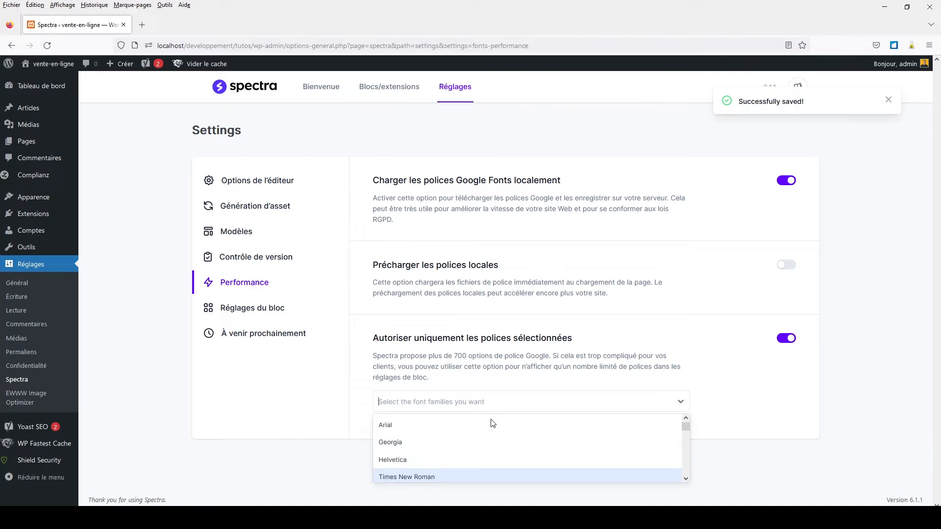
click(782, 338)
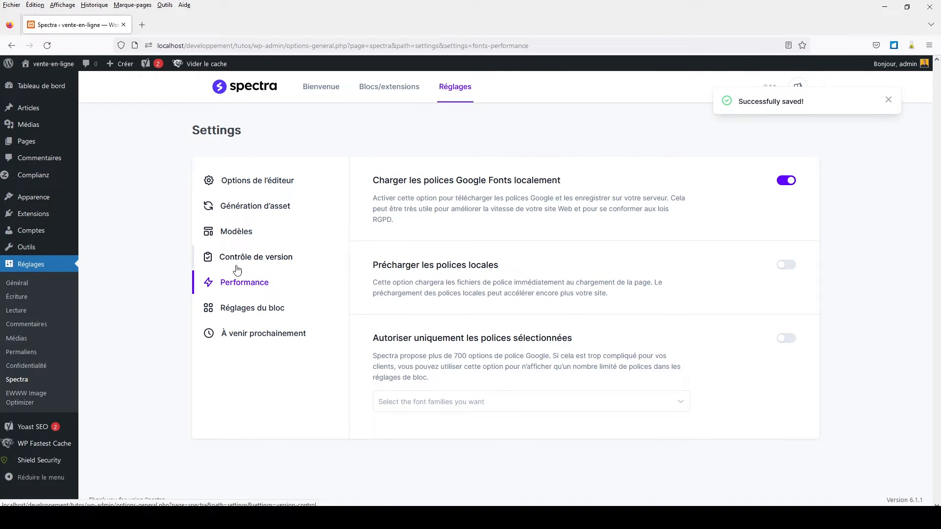
Review Spectra's reCAPTCHA block settings and its coming soon mode options.
click(251, 314)
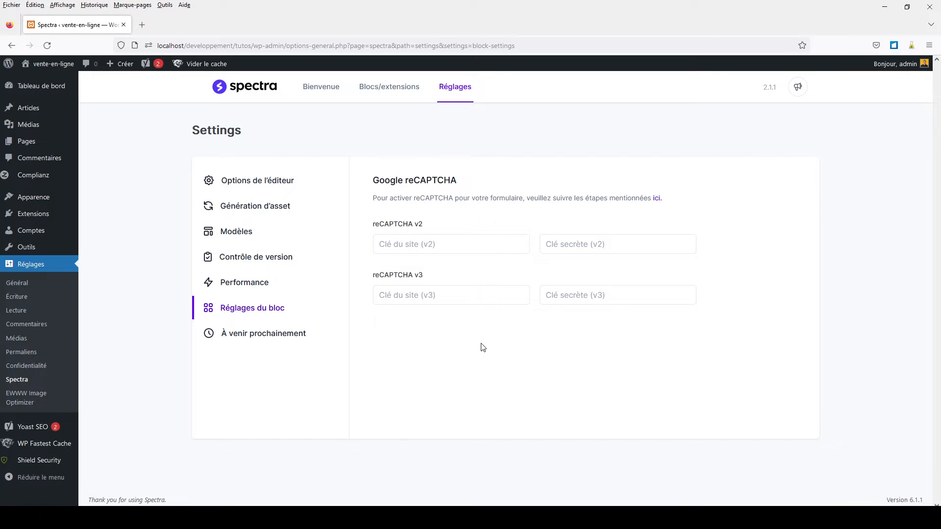
click(265, 339)
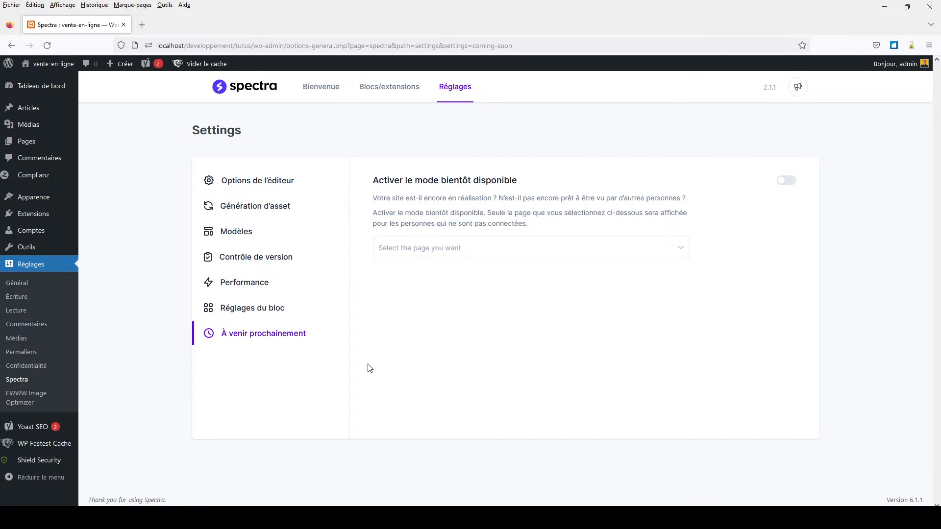
Create a new article and browse the Spectra blocks available for insertion.
click(38, 111)
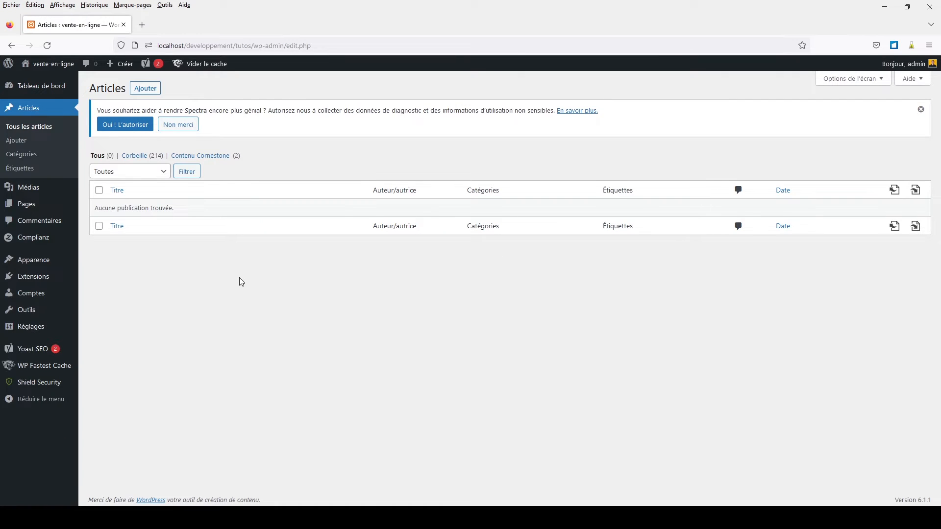
click(144, 90)
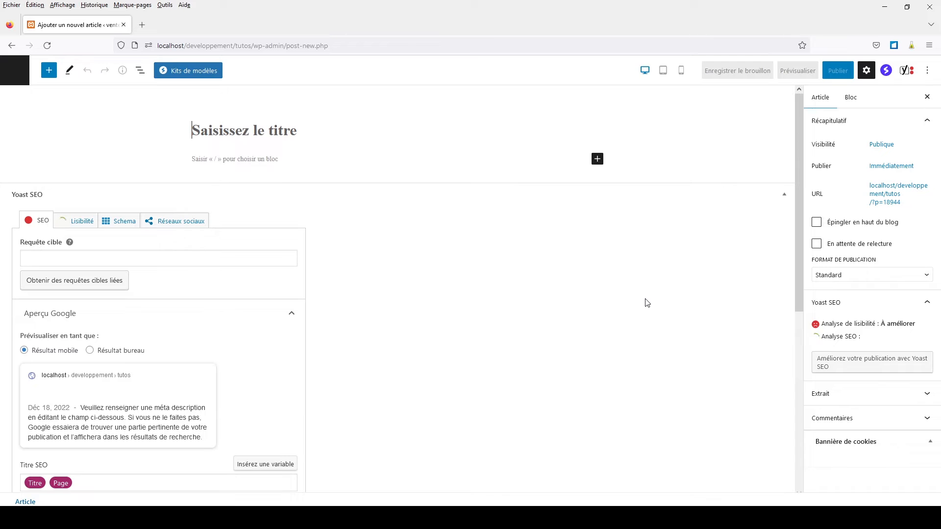
click(50, 71)
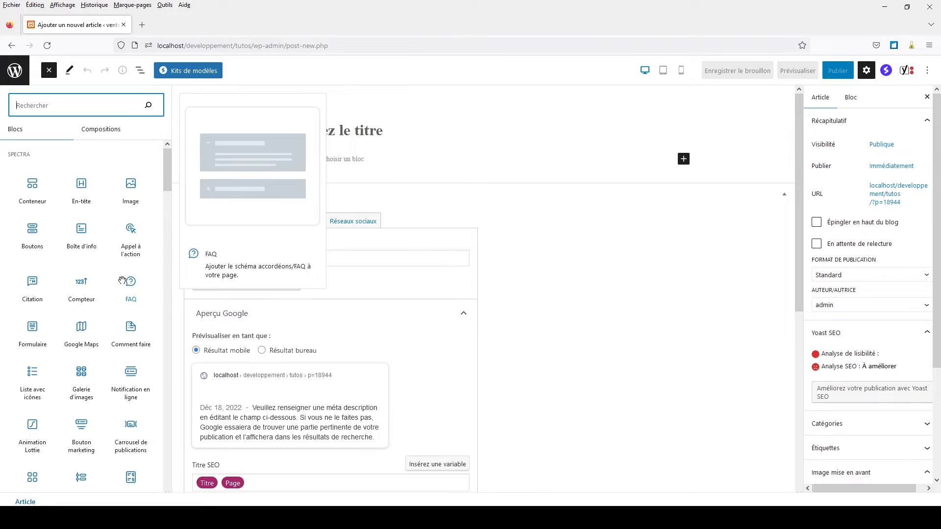
scroll(122, 280, down, 5)
scroll(124, 280, down, 6)
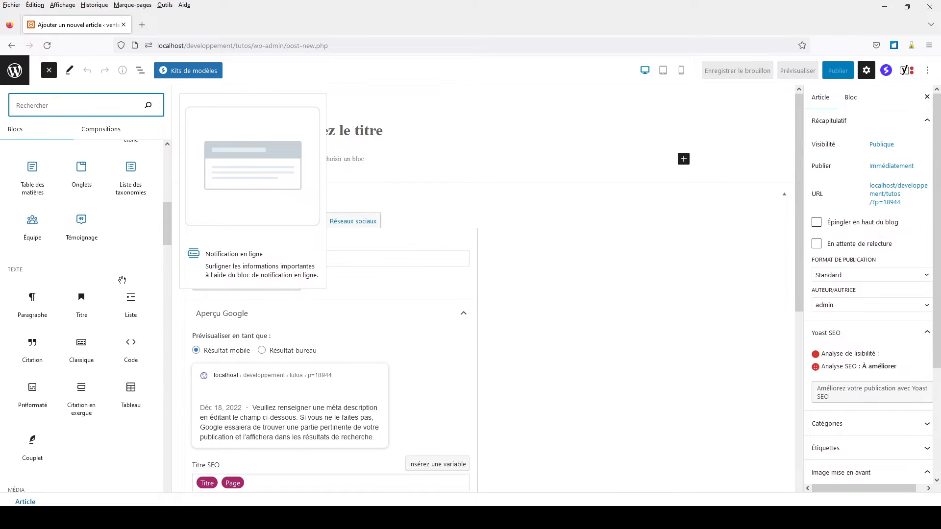
scroll(125, 286, up, 8)
scroll(125, 286, up, 4)
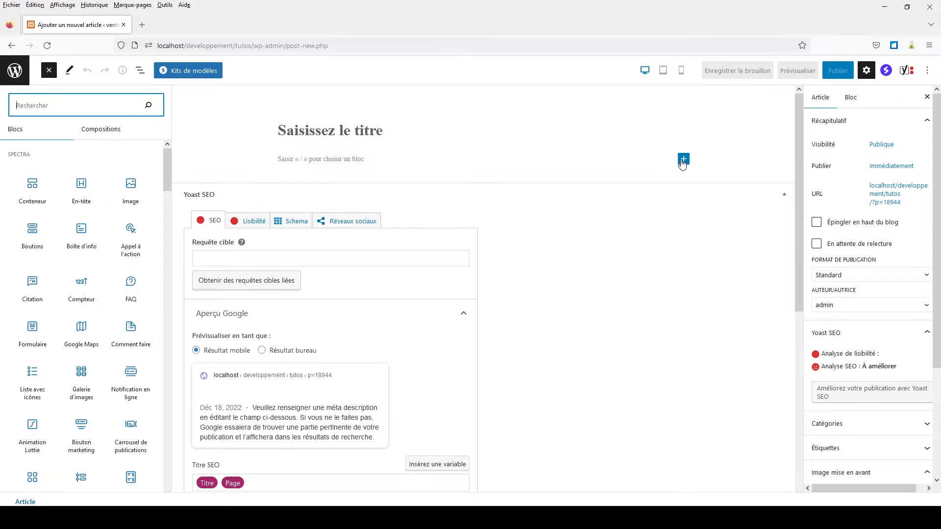
Insert a Conteneur block in the article body with the single-column layout.
click(313, 157)
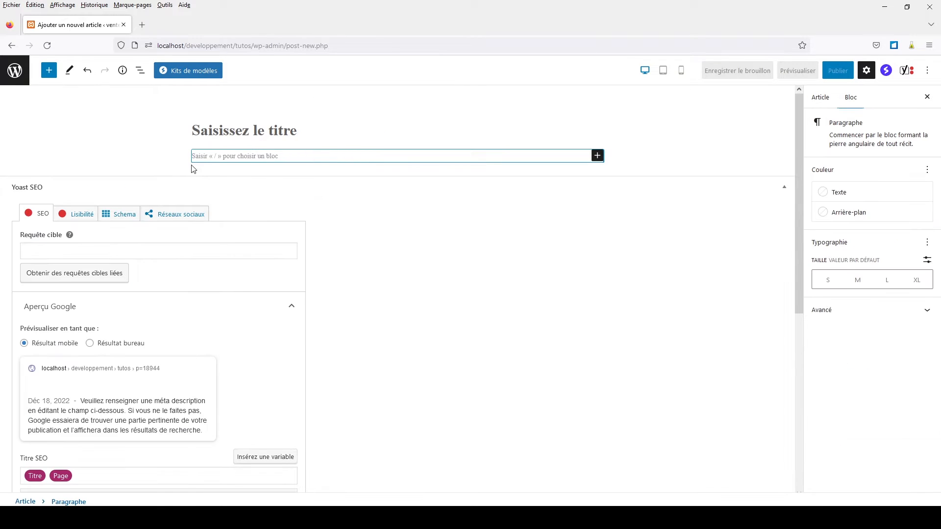
text(/conten)
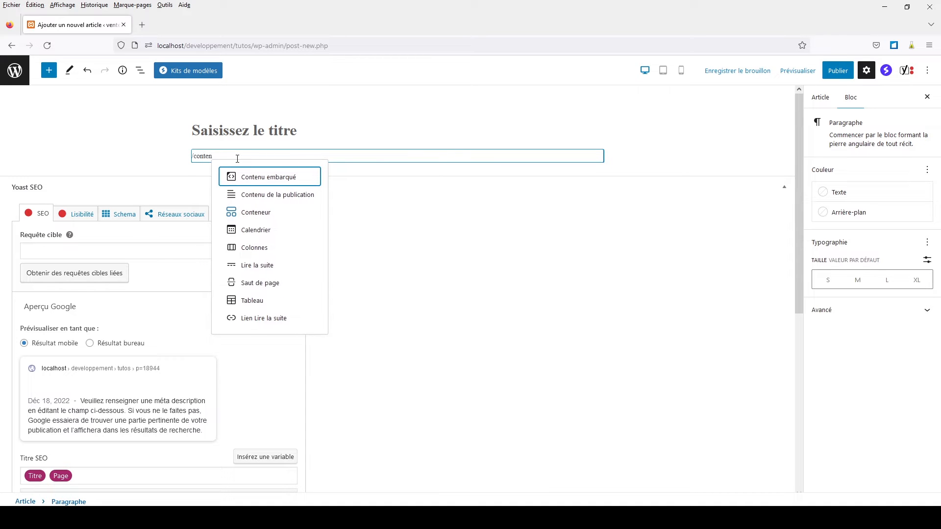
click(254, 212)
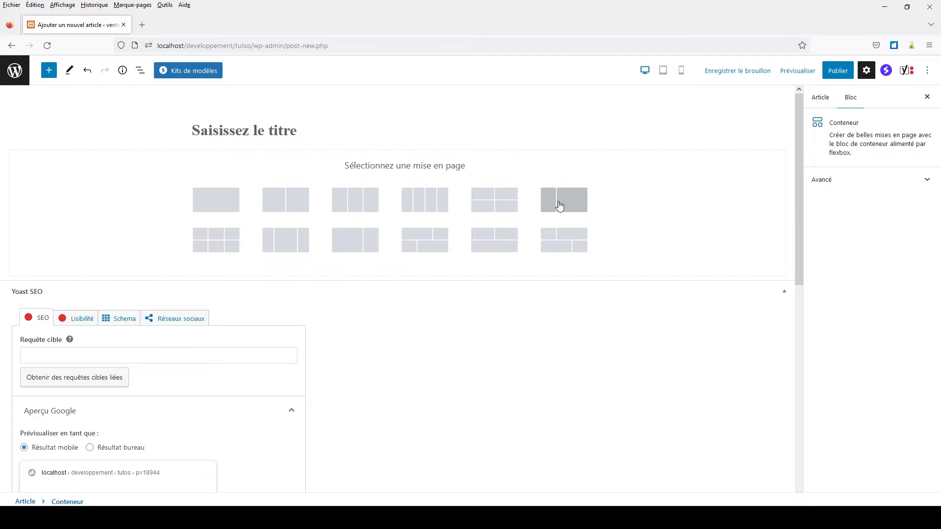
click(218, 207)
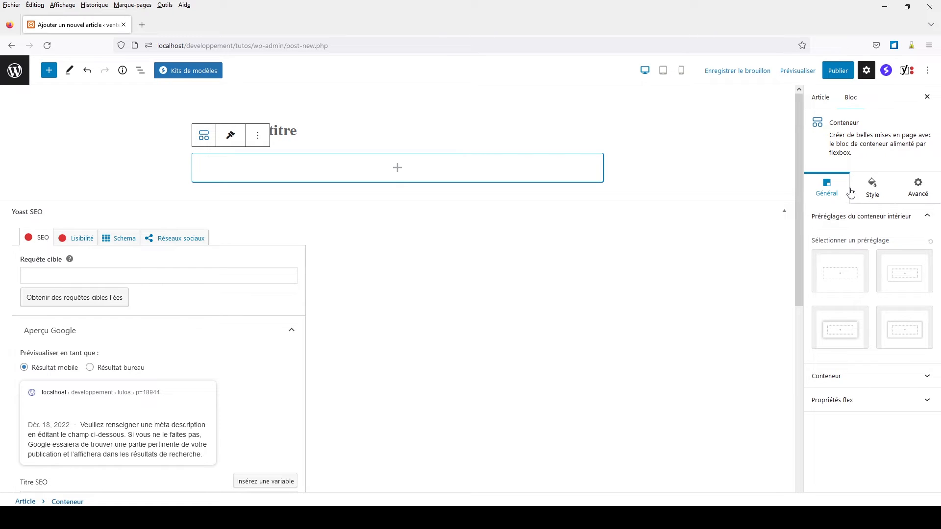
Review the container's general and style settings and apply an asymmetric curve as its top shape divider.
click(828, 197)
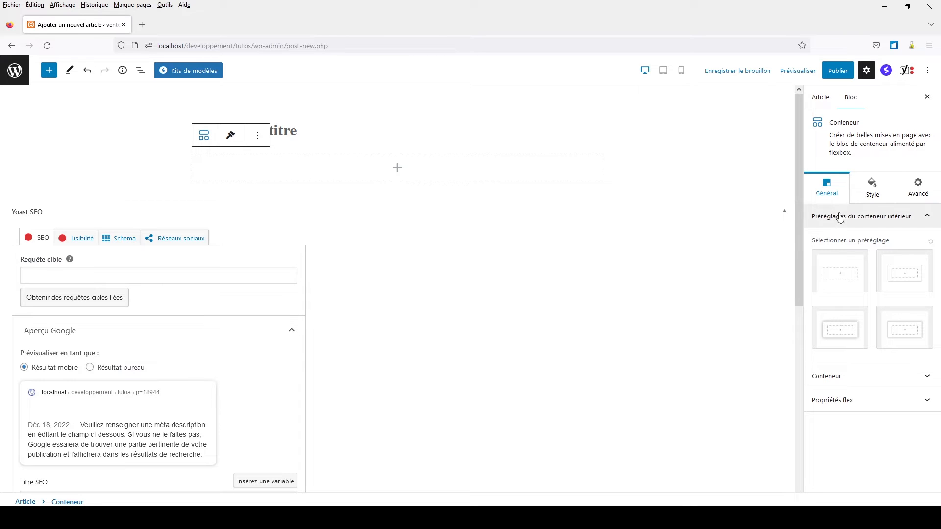
click(872, 190)
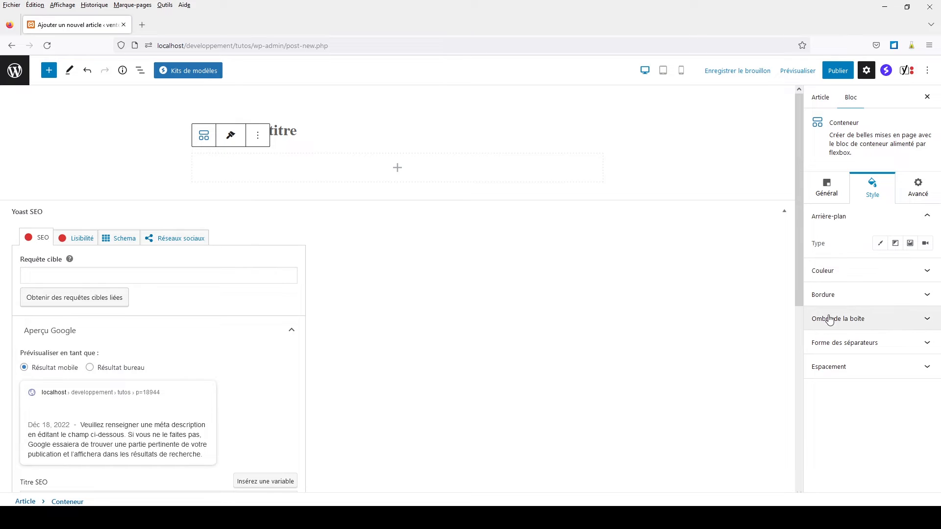
click(858, 342)
click(880, 366)
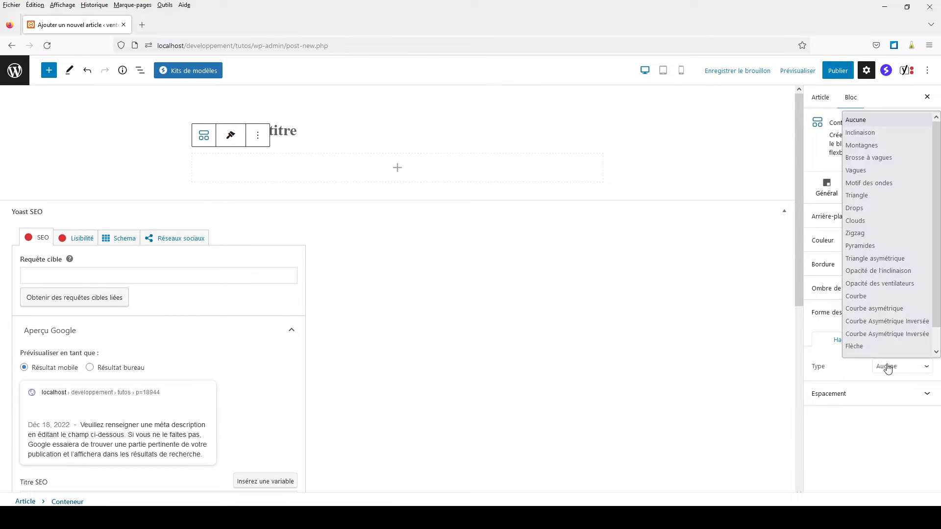
scroll(872, 333, down, 1)
click(869, 324)
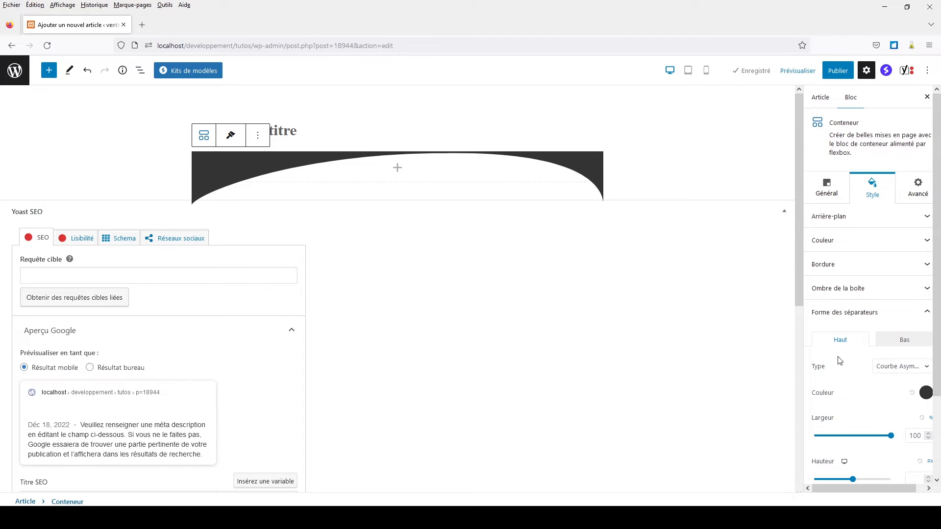
Apply an asymmetric curve as the container's bottom shape divider.
click(896, 341)
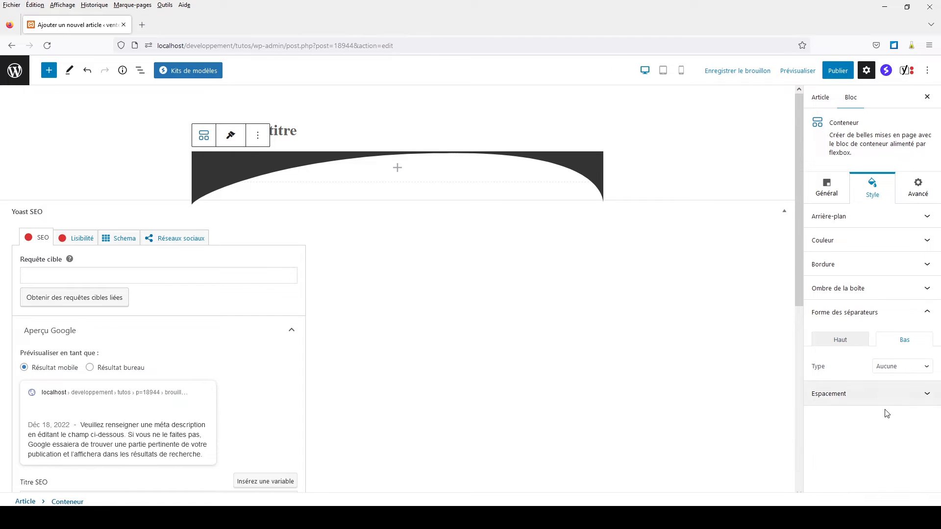
click(903, 366)
click(880, 334)
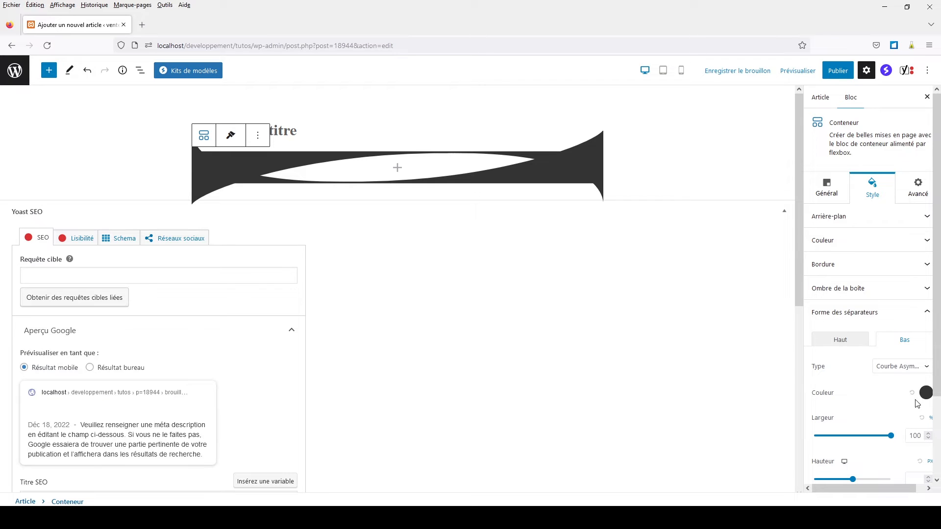
Set the container's bottom and top shape dividers back to Aucune.
click(909, 370)
click(860, 118)
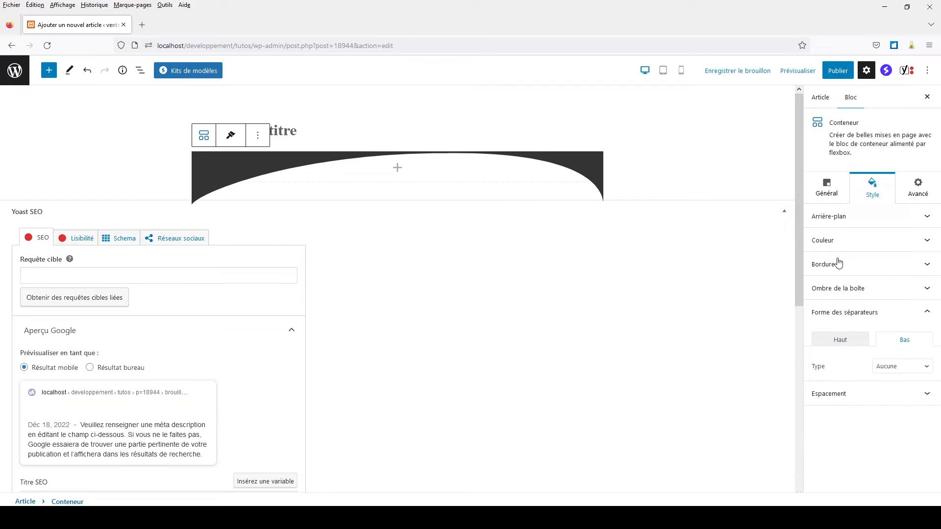
click(839, 340)
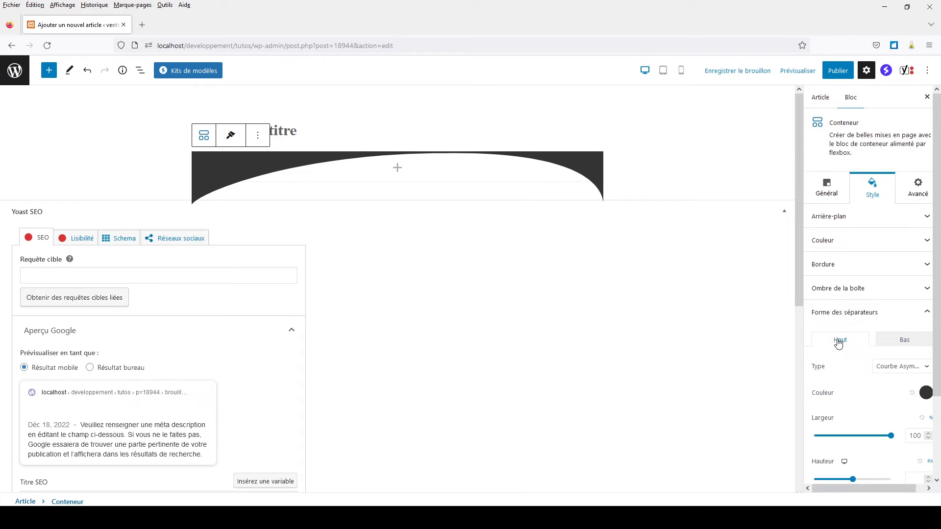
click(901, 368)
click(862, 121)
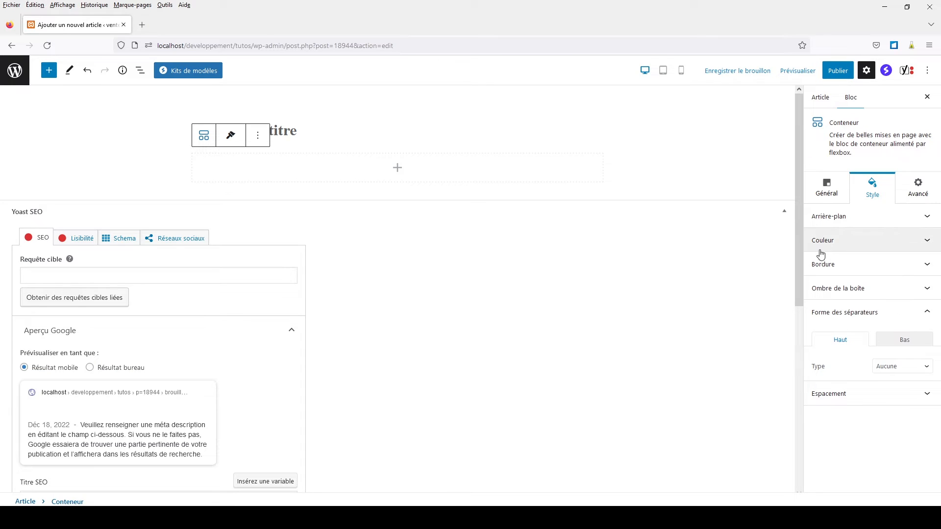
click(846, 313)
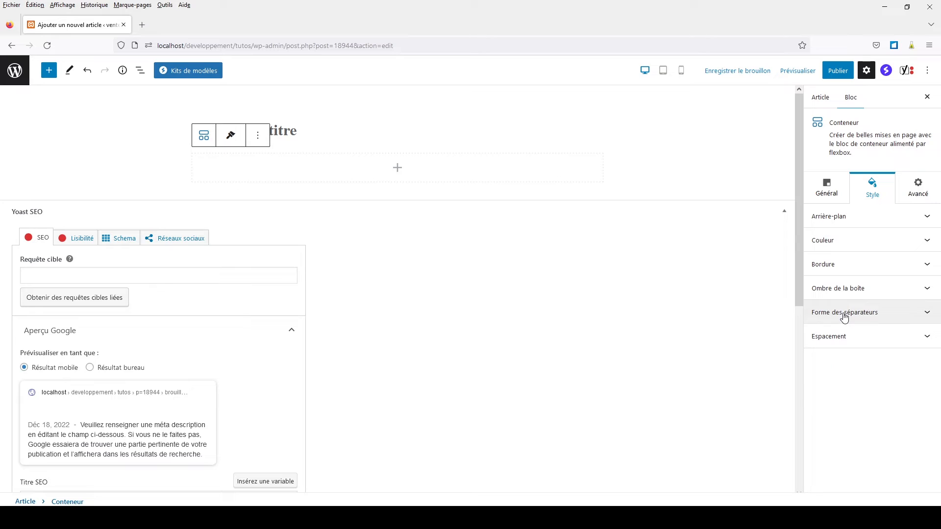
Review the display condition options in the container's advanced settings and return to its general settings.
click(912, 191)
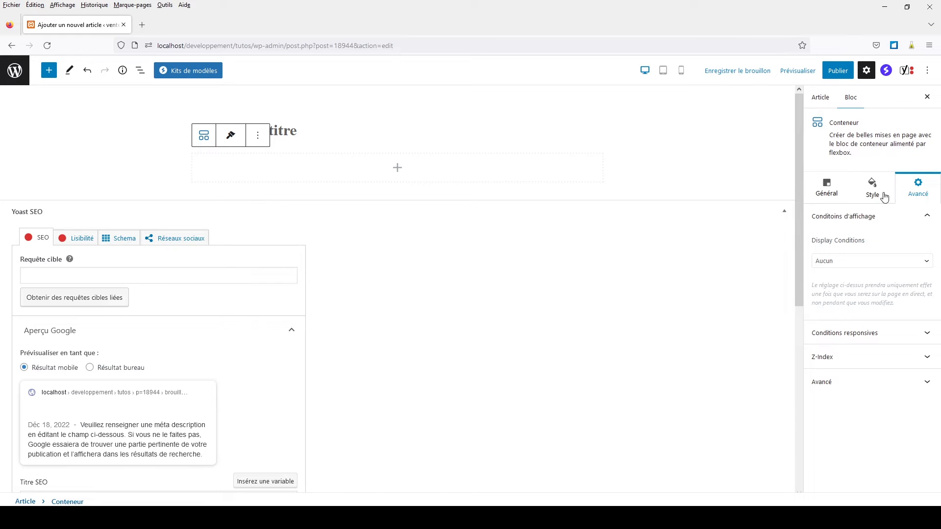
click(842, 261)
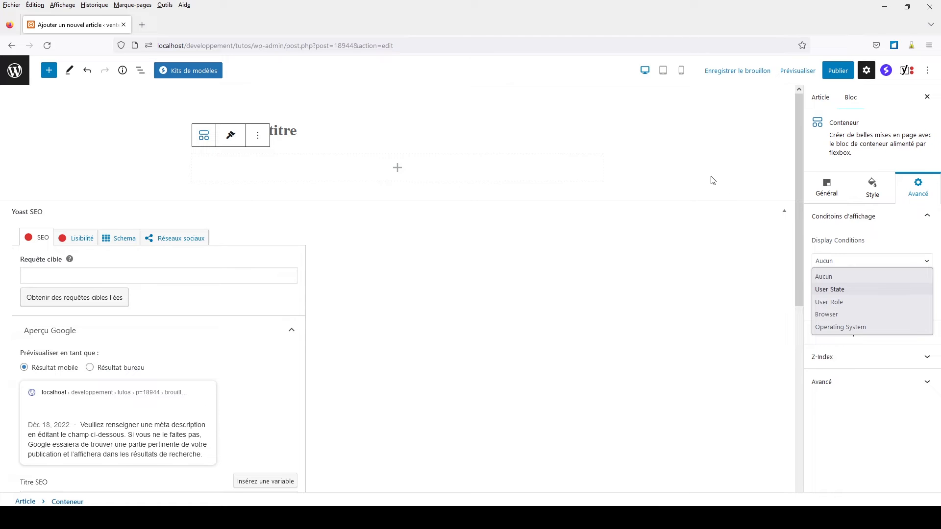
click(810, 189)
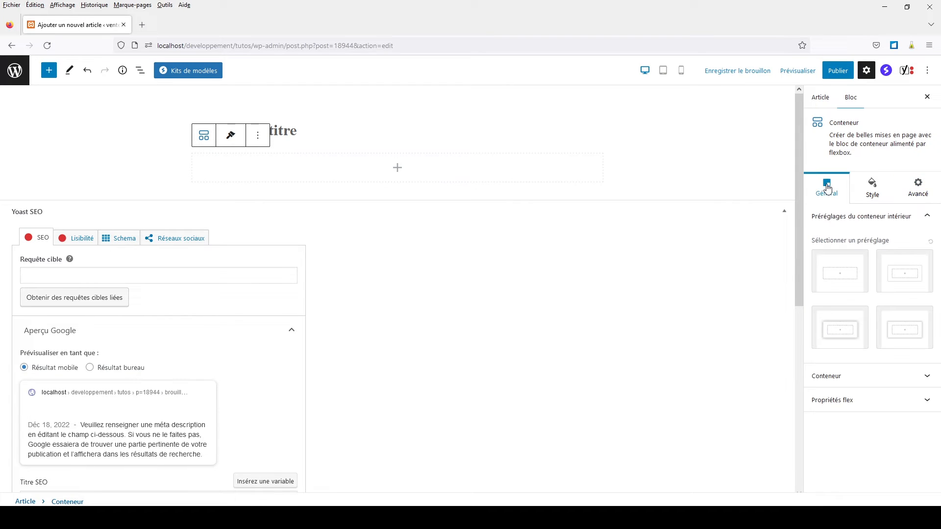
Add a Boîte d'info block inside the container.
click(397, 170)
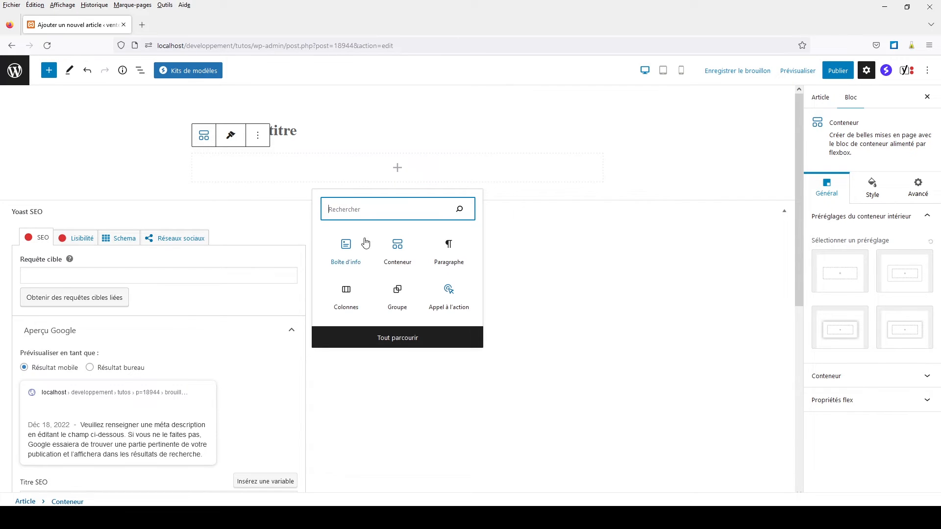
click(346, 252)
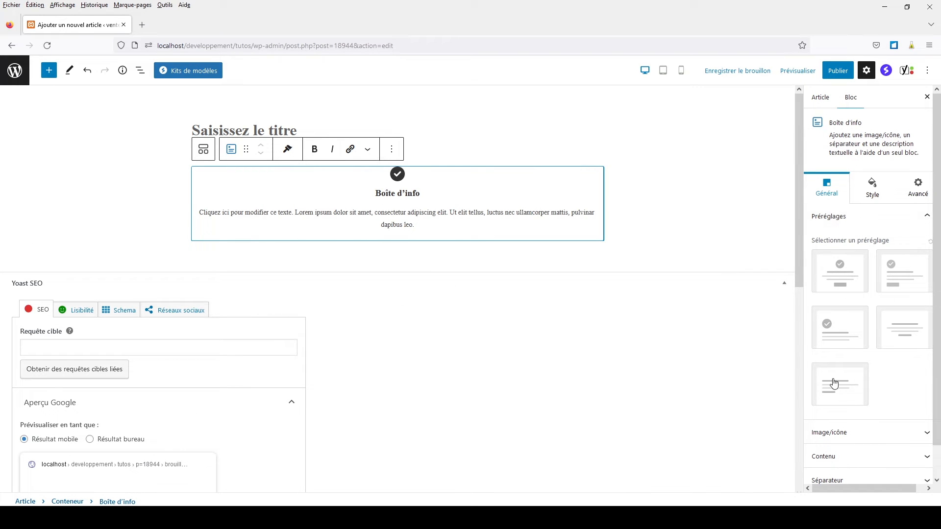
Try the info box presets one after another, ending with the centred text layout without an icon.
click(831, 280)
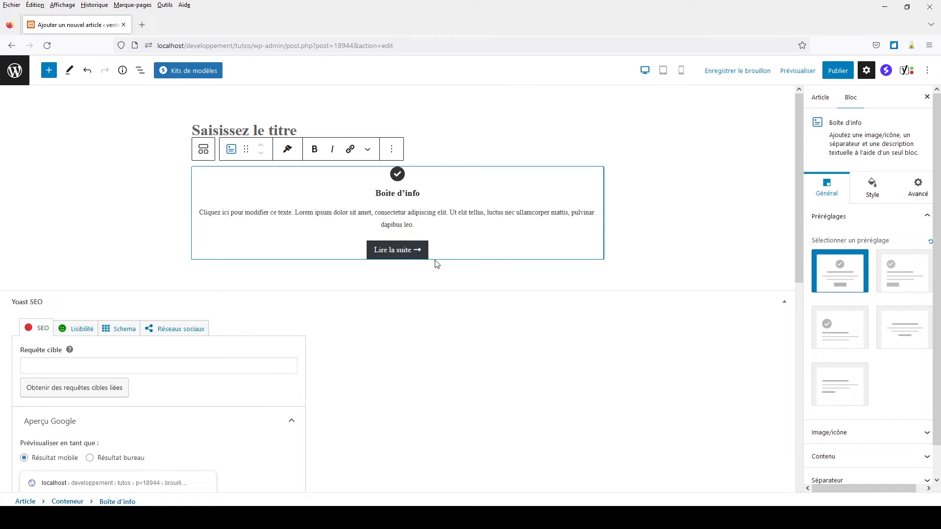
click(891, 276)
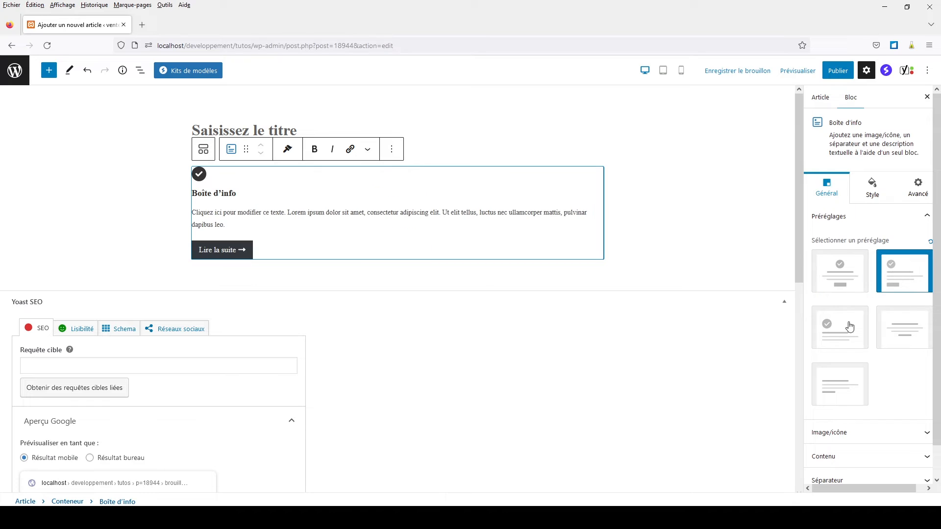
click(838, 337)
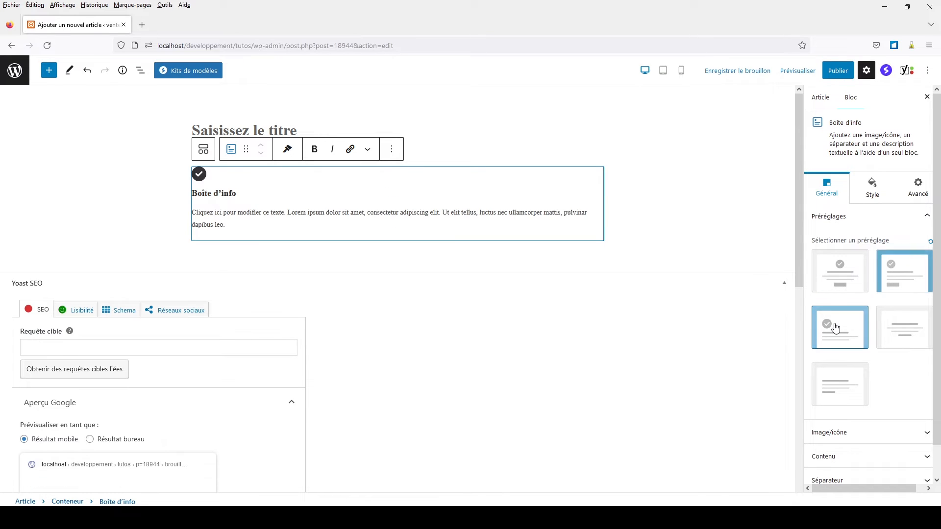
click(903, 338)
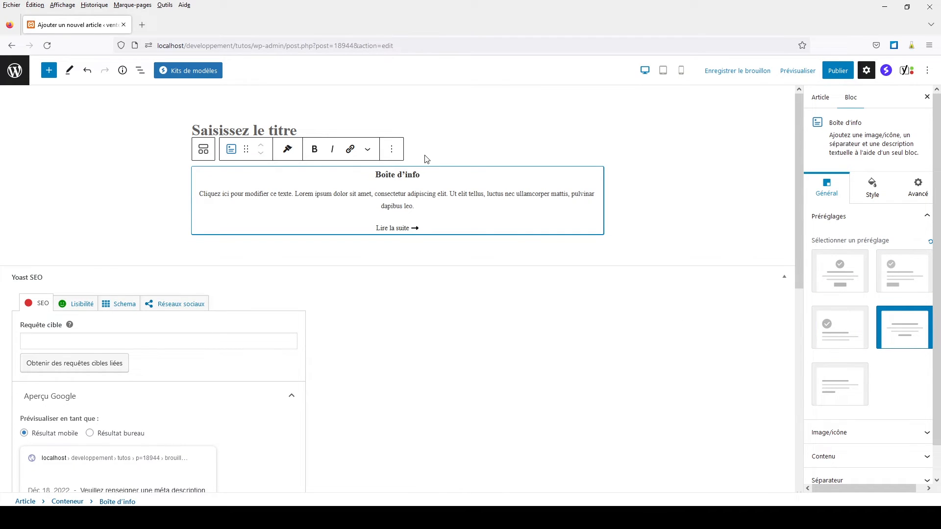
Give the info box a separator in the Double style.
scroll(877, 391, down, 1)
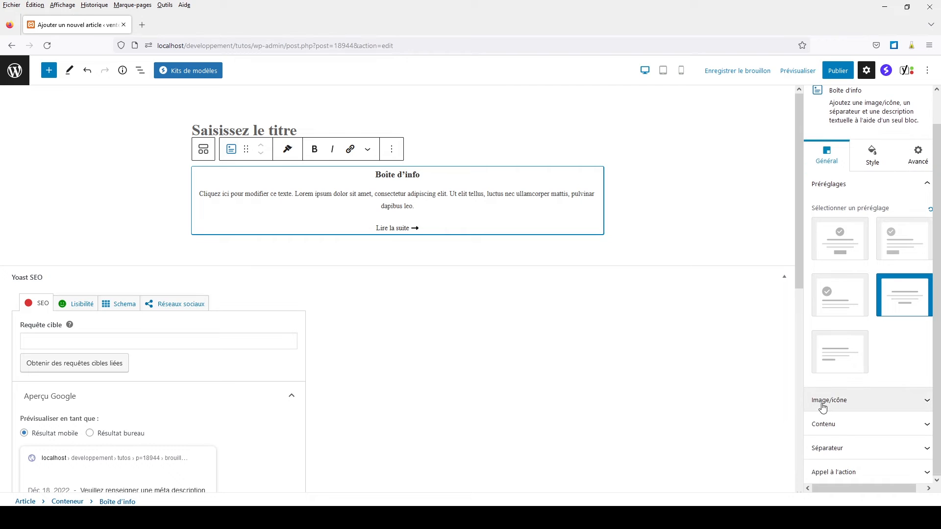
click(855, 446)
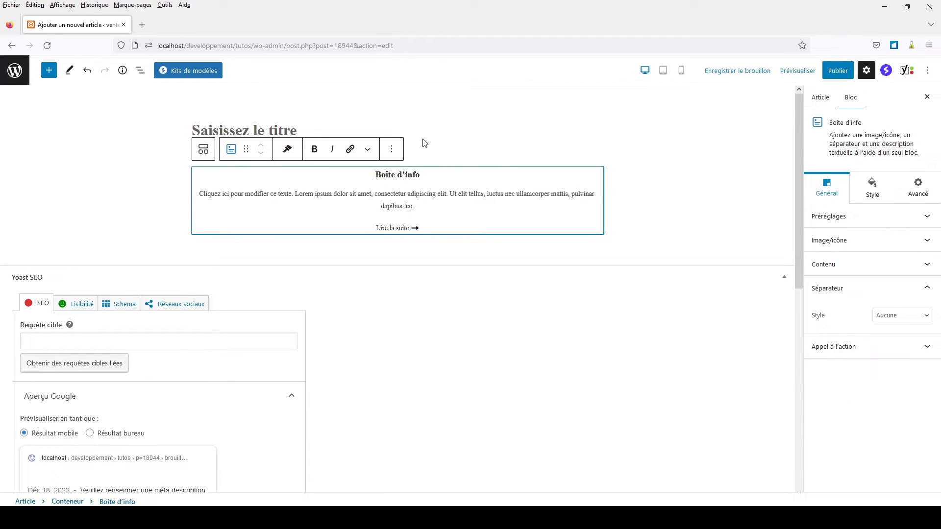
click(903, 317)
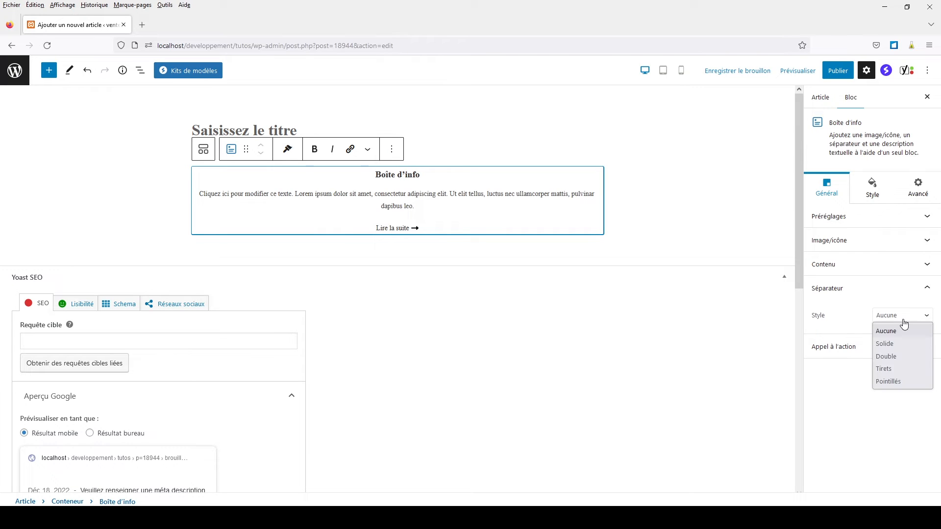
click(892, 357)
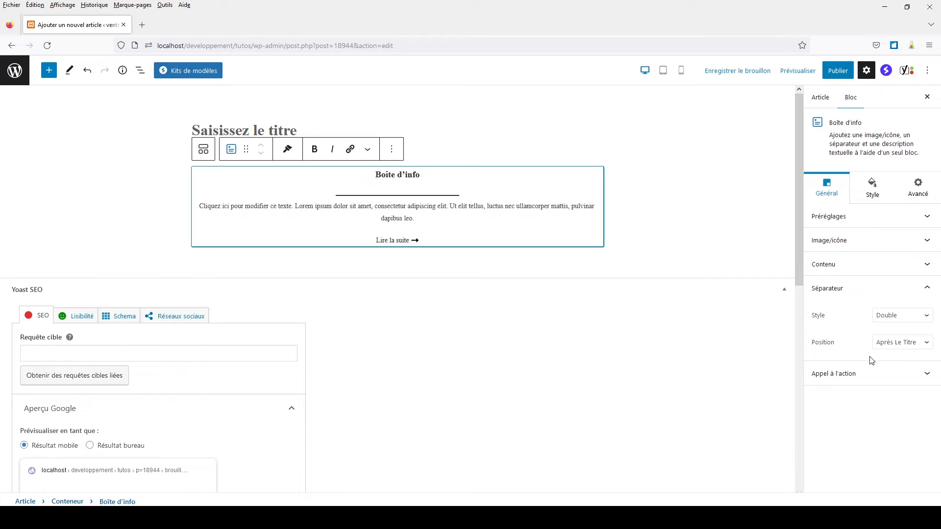
Replace the arrow icon of the info box's call to action with the ID card icon.
click(867, 382)
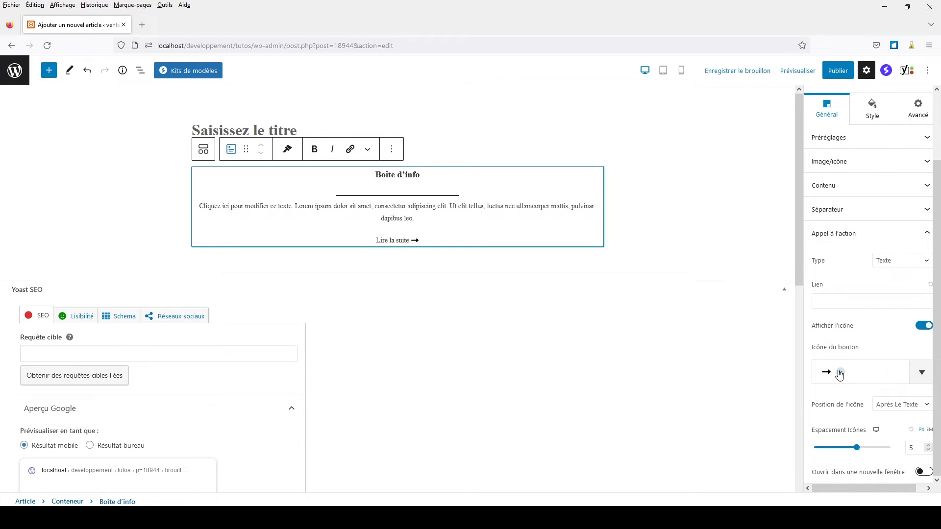
click(920, 374)
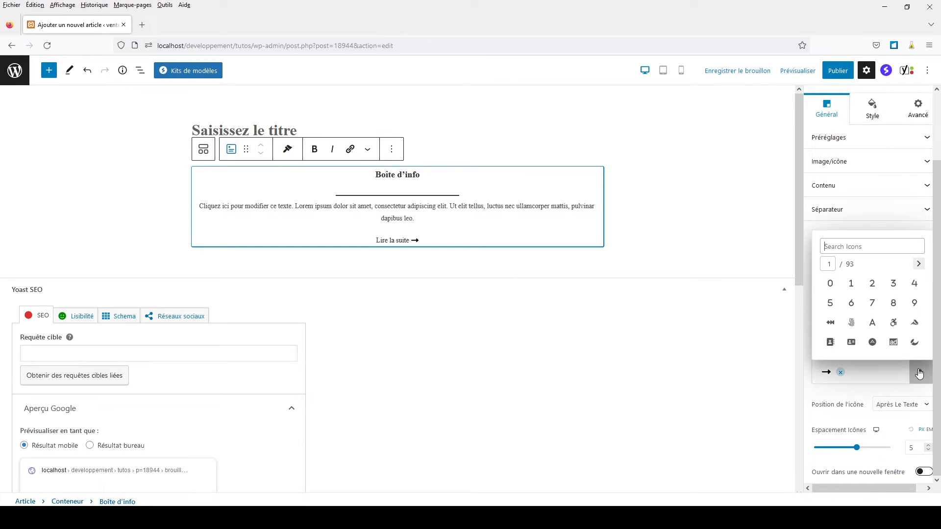
click(850, 343)
Try the H4 and H1 tags for the info box title, and settle on H2.
click(866, 191)
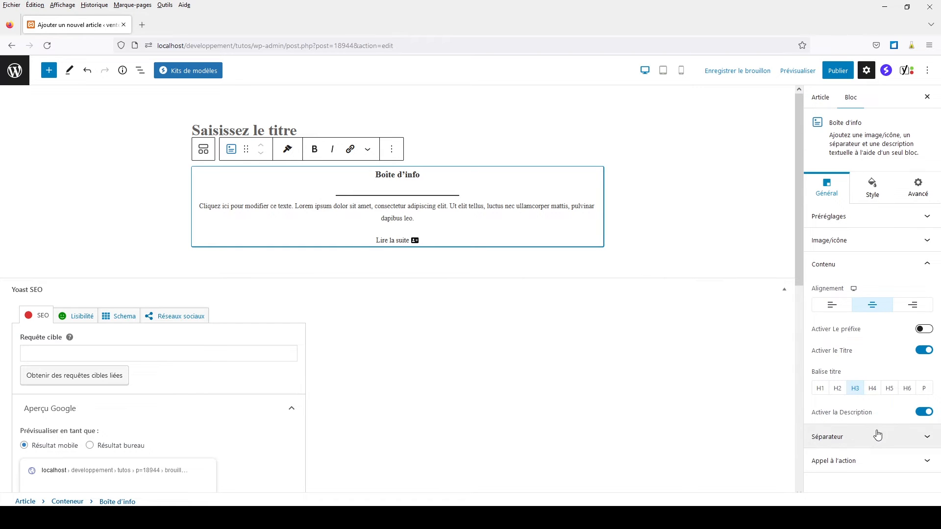
click(874, 391)
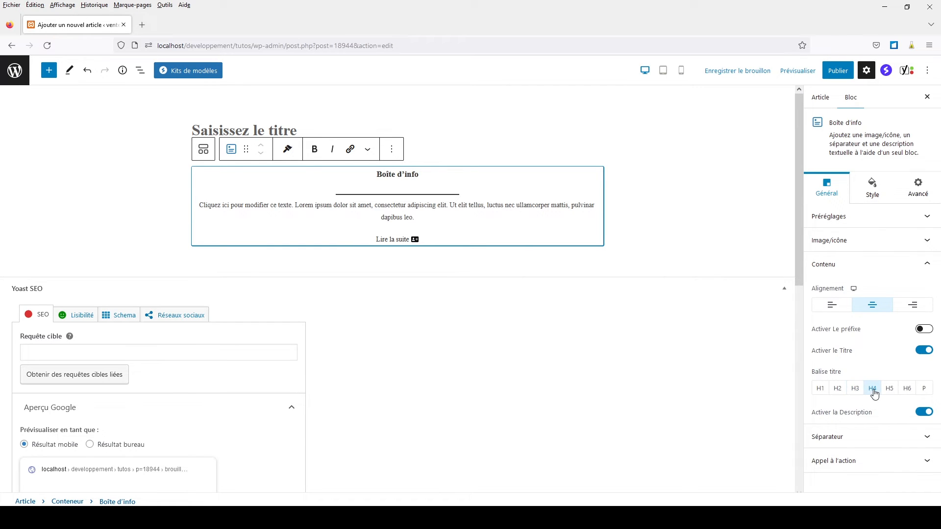
click(820, 389)
click(836, 392)
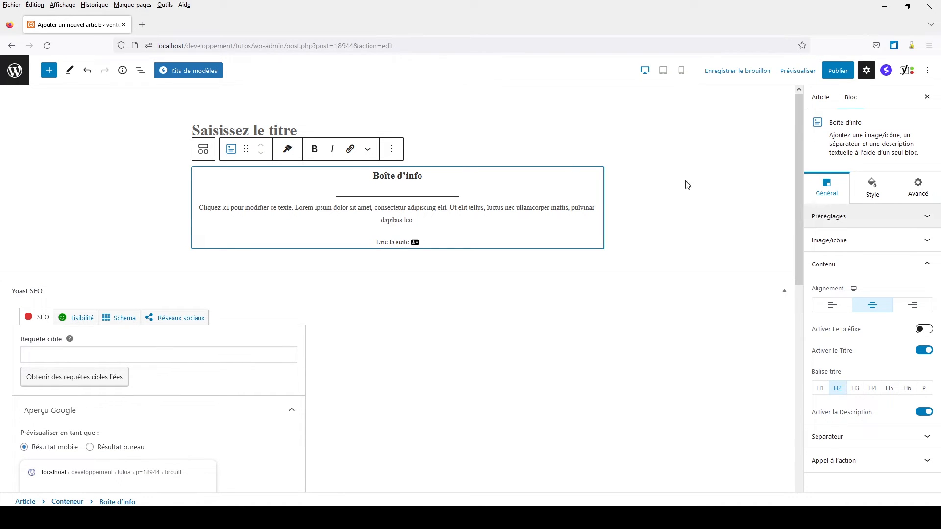
Show the list of Spectra blocks, preview the article at tablet and mobile sizes, and return to the desktop view.
click(48, 70)
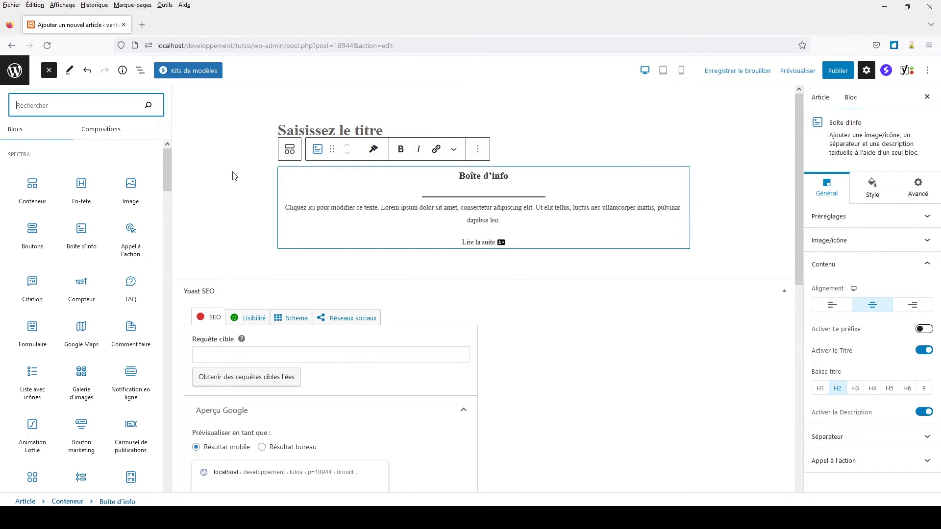
click(664, 71)
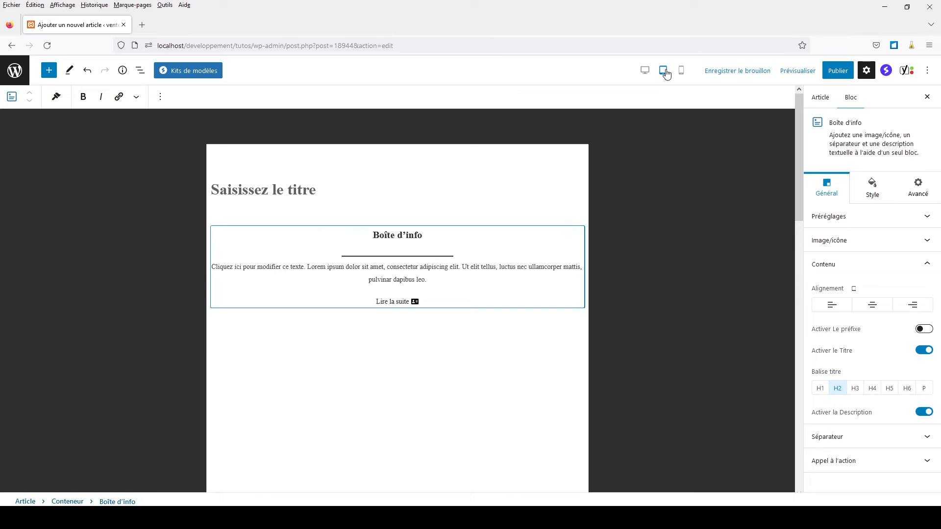
click(677, 72)
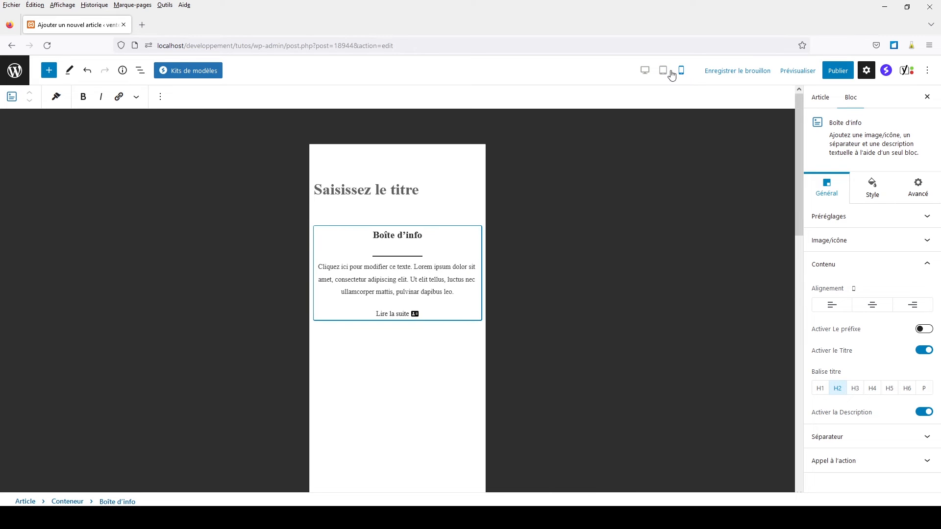
click(646, 72)
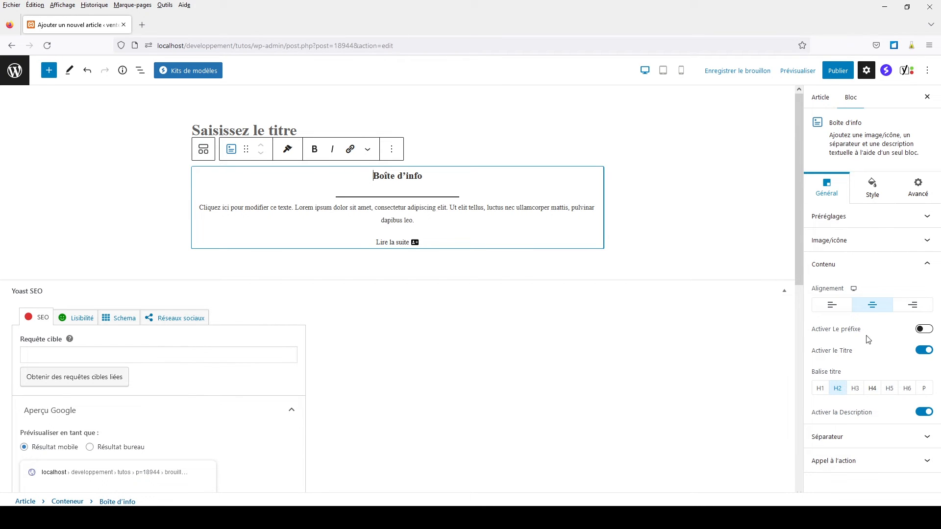
View the info box's style settings and its advanced settings with the display conditions.
click(877, 189)
click(914, 190)
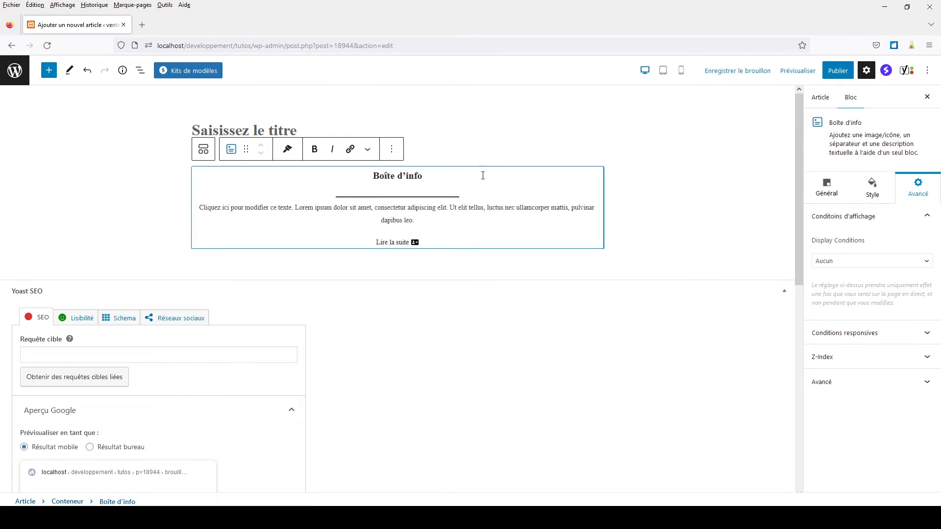
Open the Kits de modèles library and browse its page templates down to the Limousine Rental Agency kit.
click(189, 73)
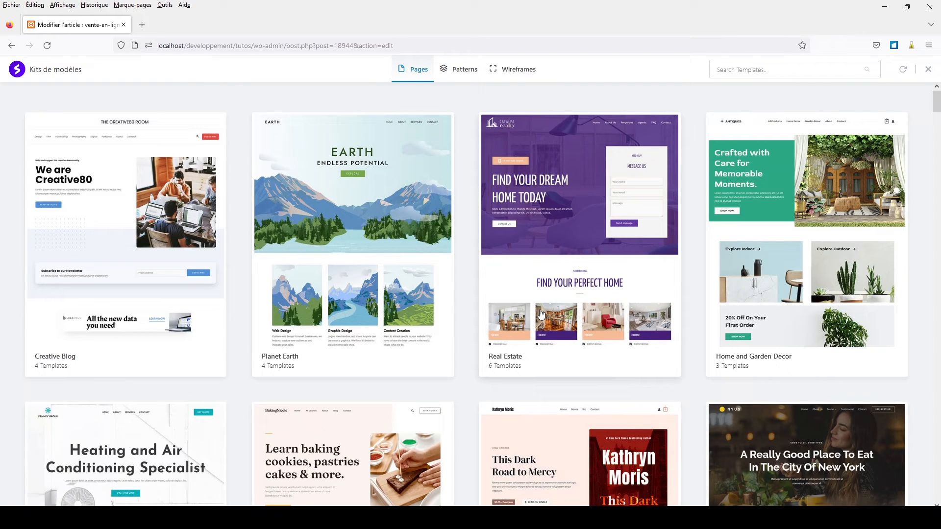
scroll(541, 314, down, 7)
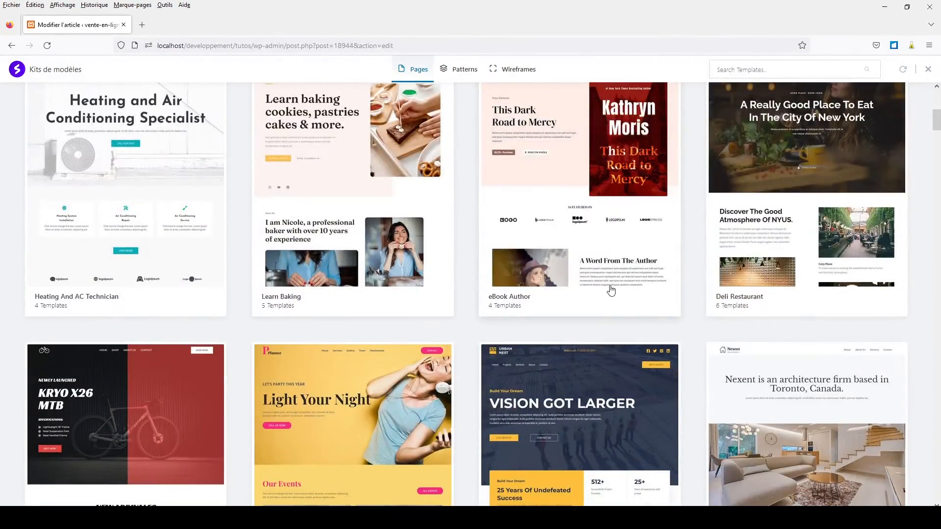
scroll(609, 285, down, 2)
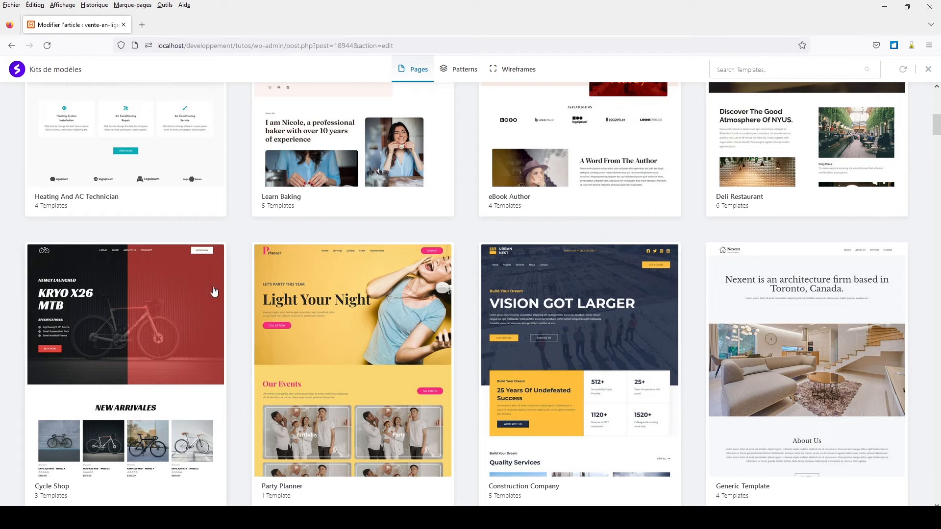
scroll(715, 164, down, 3)
scroll(715, 162, down, 10)
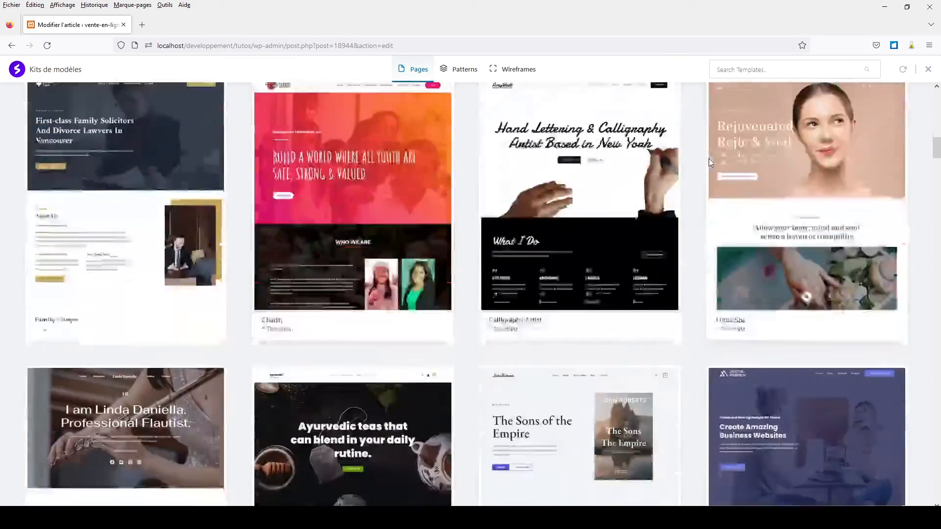
scroll(710, 162, down, 8)
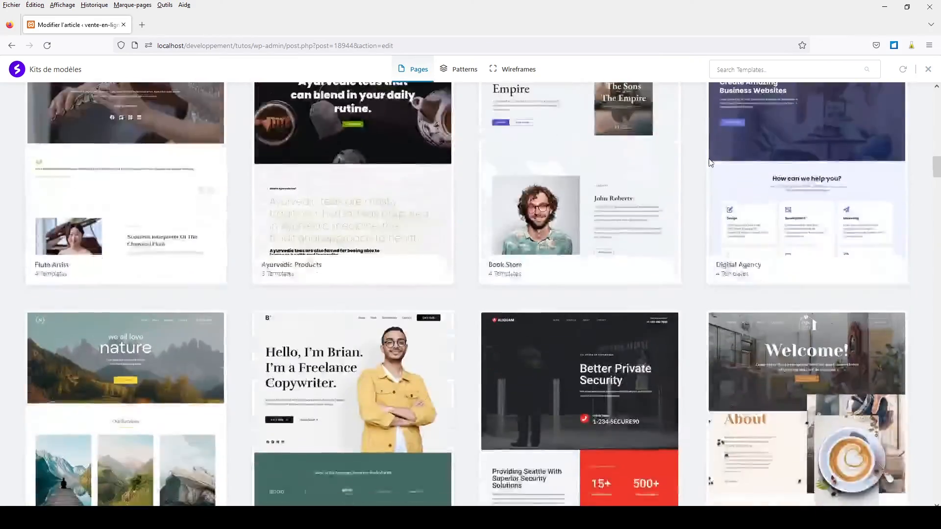
scroll(709, 161, down, 7)
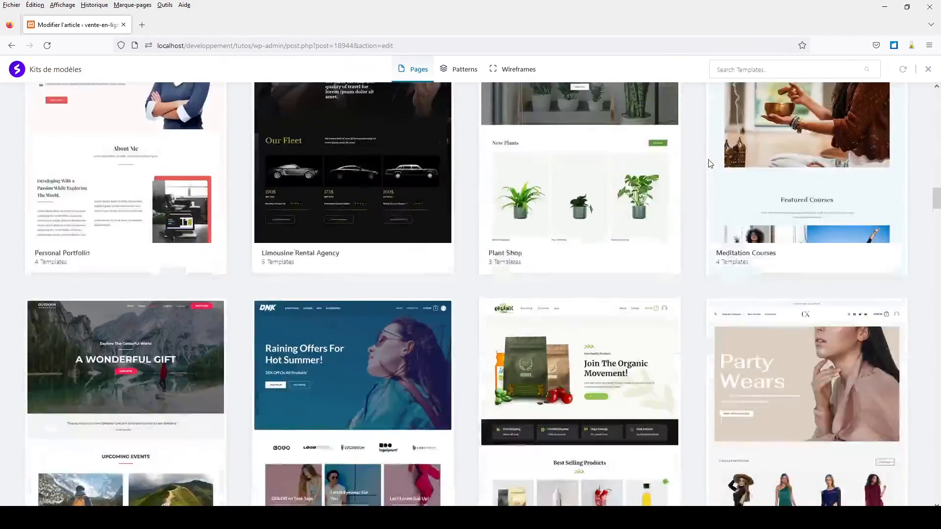
scroll(637, 168, up, 3)
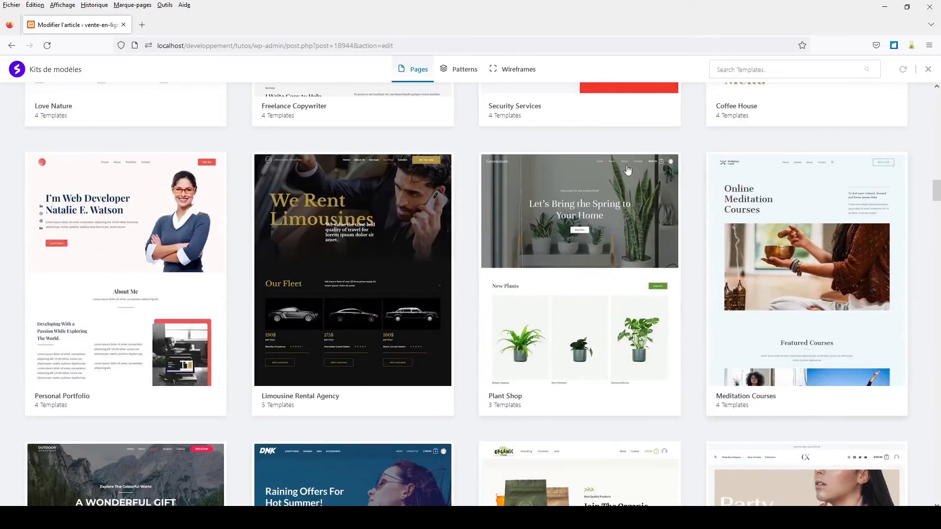
Open the Limousine Rental Agency kit and look through its page templates.
click(310, 293)
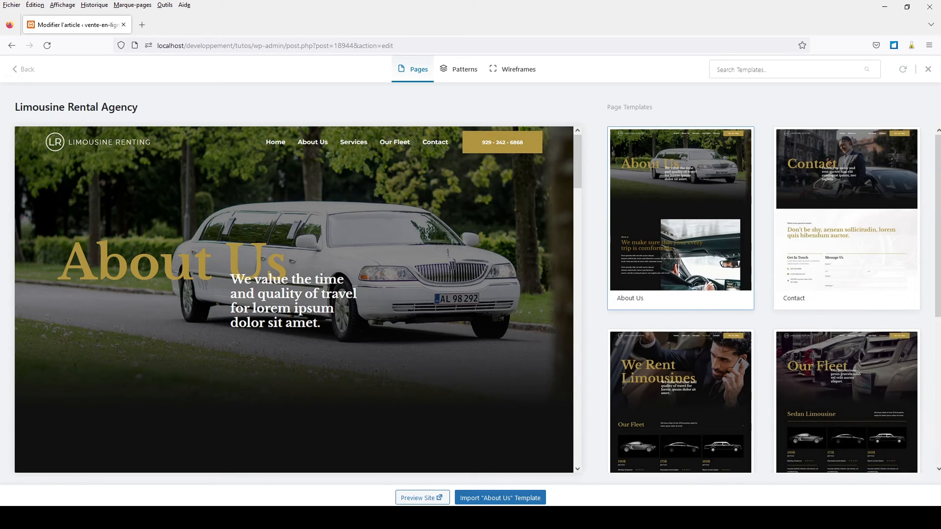
scroll(832, 417, down, 4)
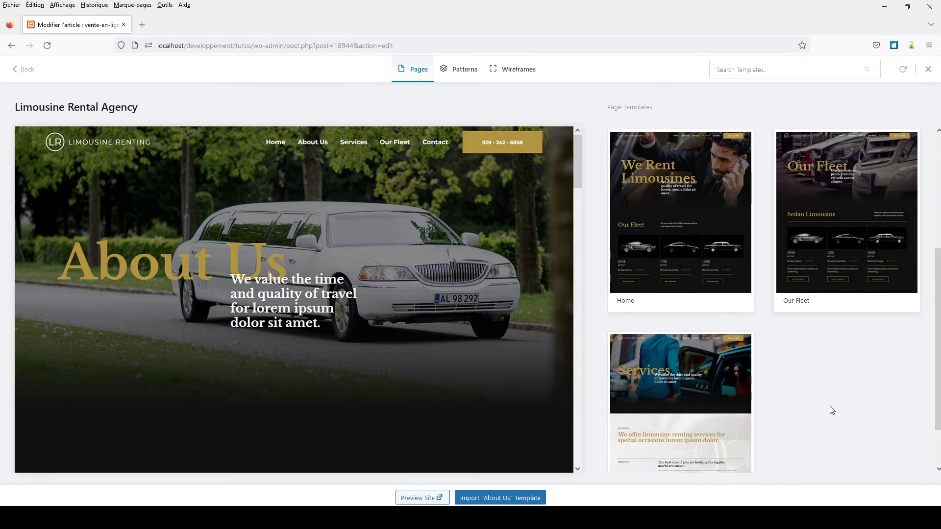
scroll(802, 414, down, 1)
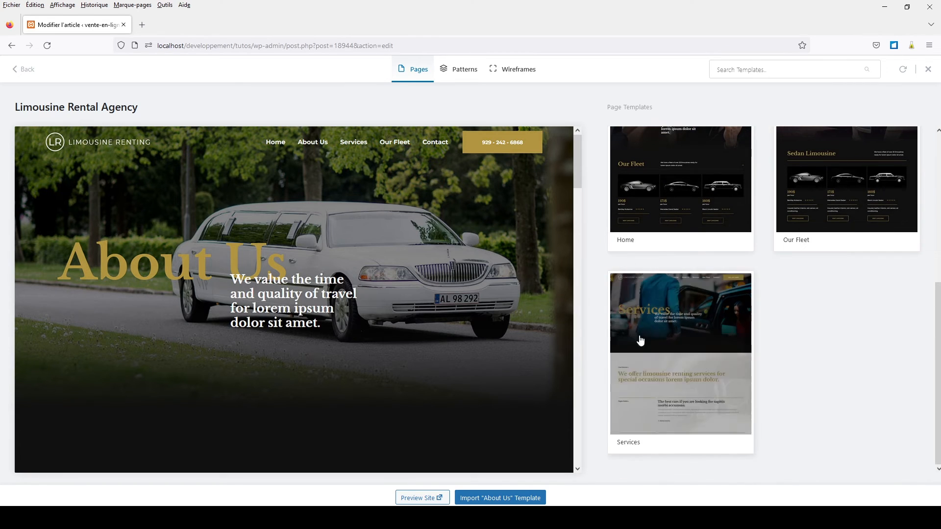
scroll(921, 382, up, 2)
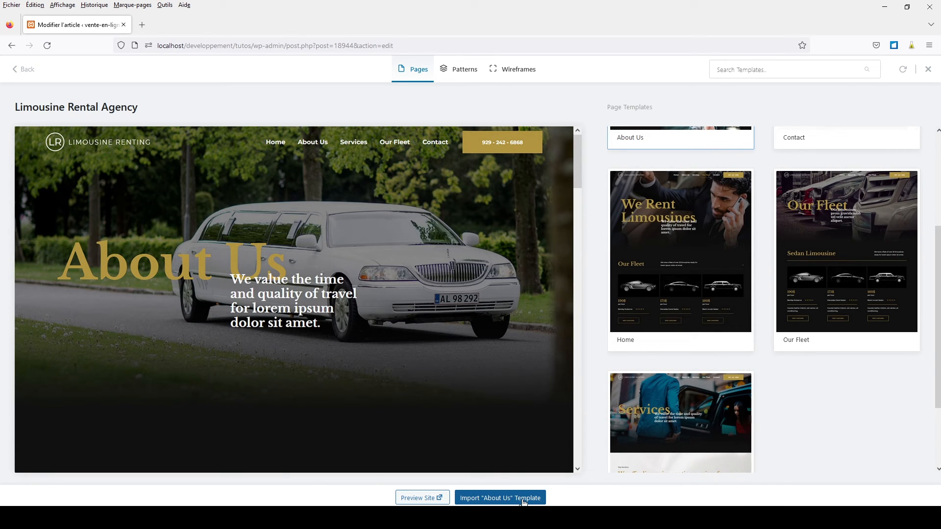
Preview the kit's demo site in the browser and examine the whole About Us page.
click(424, 498)
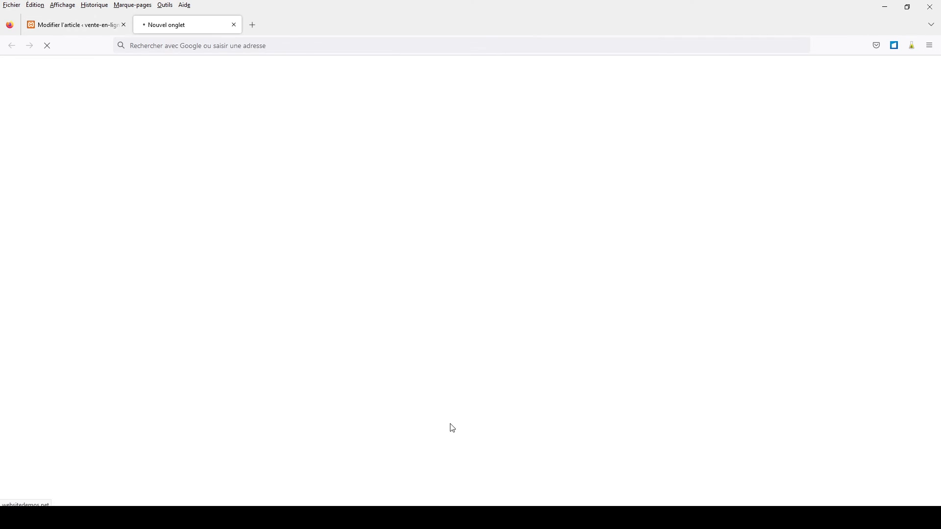
scroll(577, 301, down, 8)
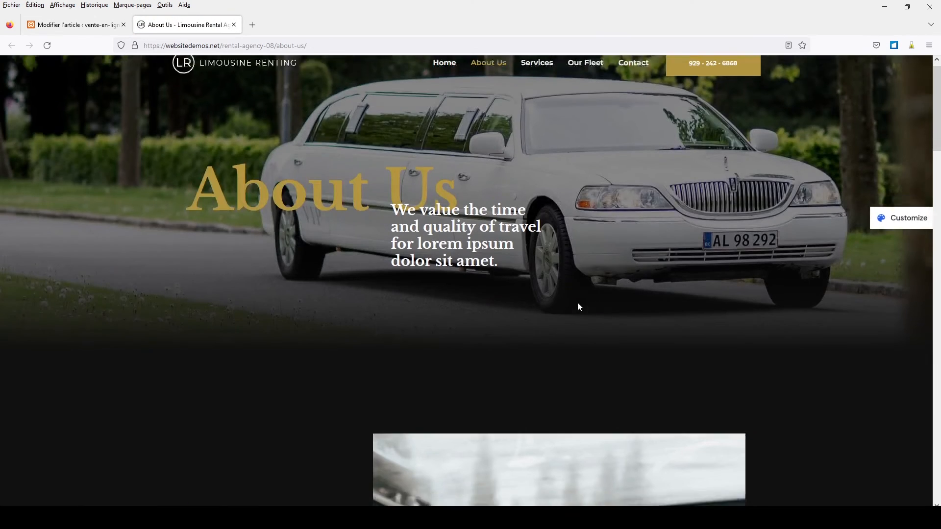
scroll(577, 303, down, 15)
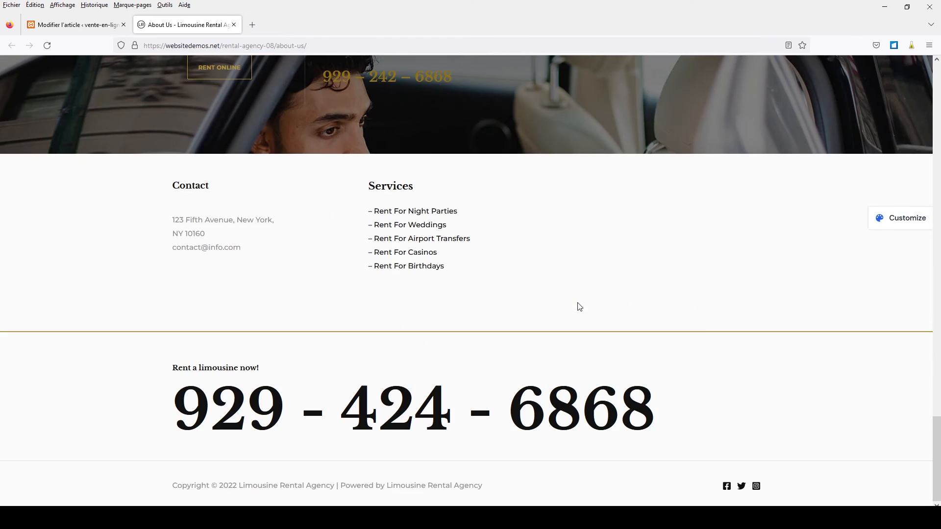
scroll(578, 303, up, 4)
scroll(578, 307, up, 10)
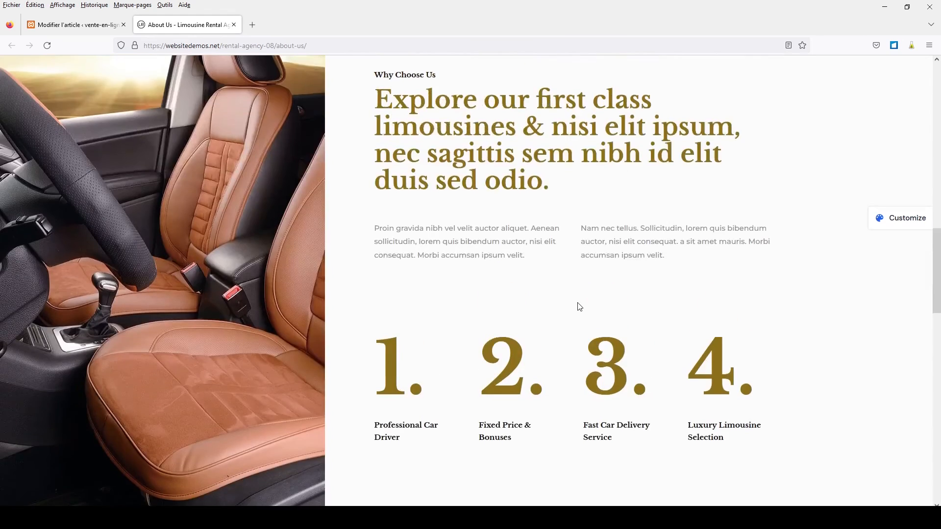
scroll(577, 304, up, 8)
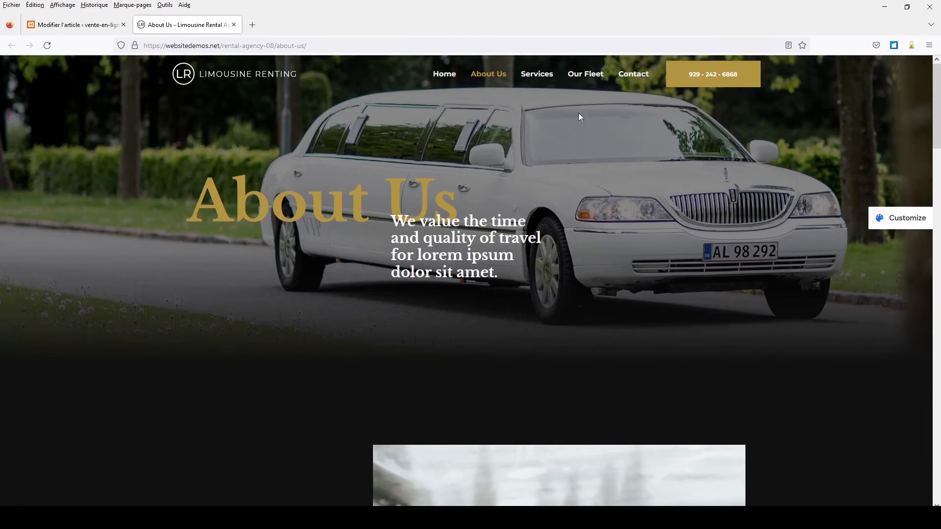
Look through the demo site's Services page, and return to the template kit in the article editor.
click(544, 73)
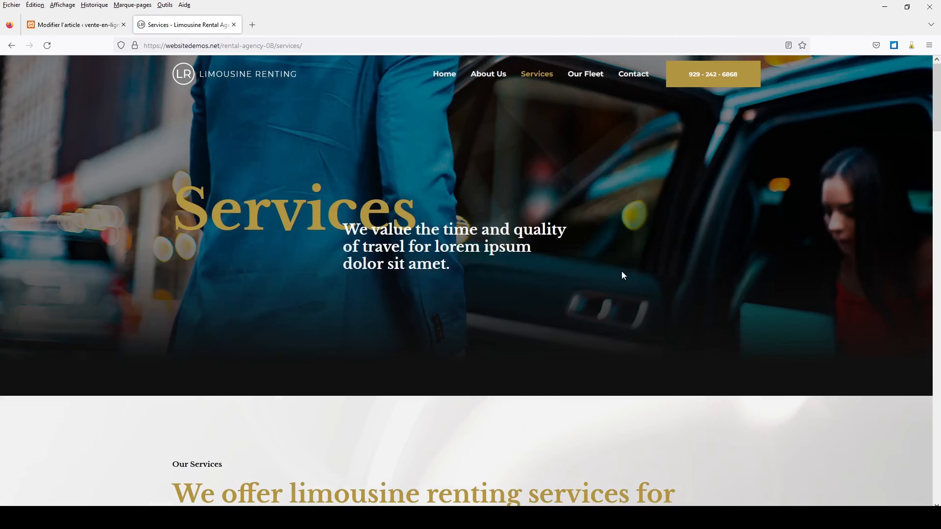
scroll(621, 272, down, 20)
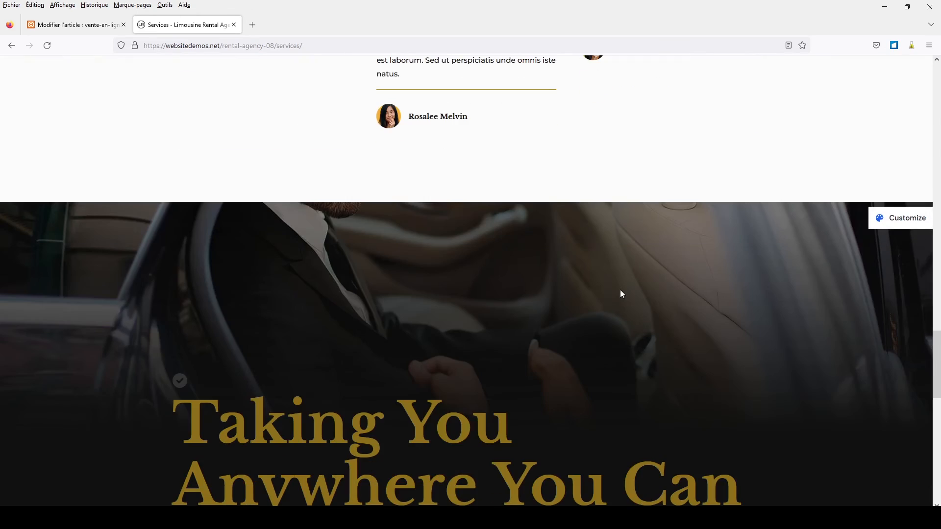
scroll(620, 294, down, 9)
scroll(620, 293, up, 18)
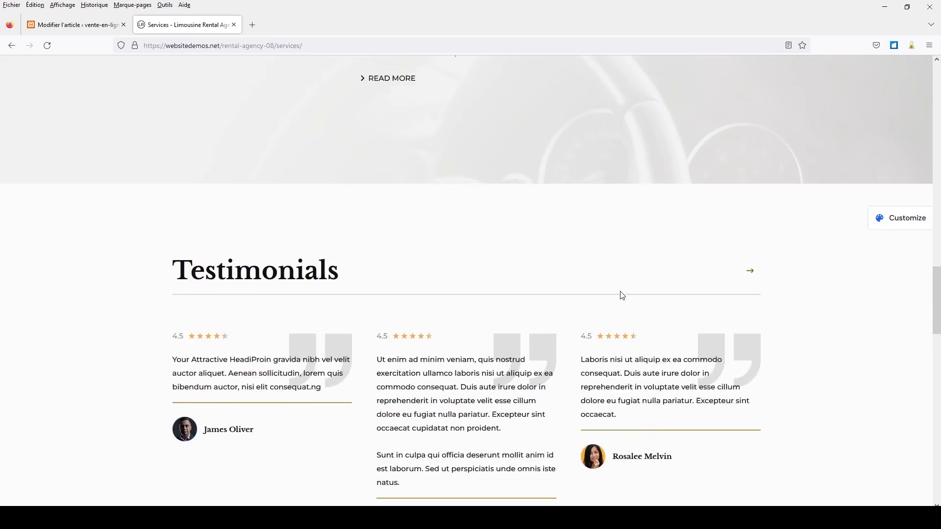
scroll(621, 295, up, 15)
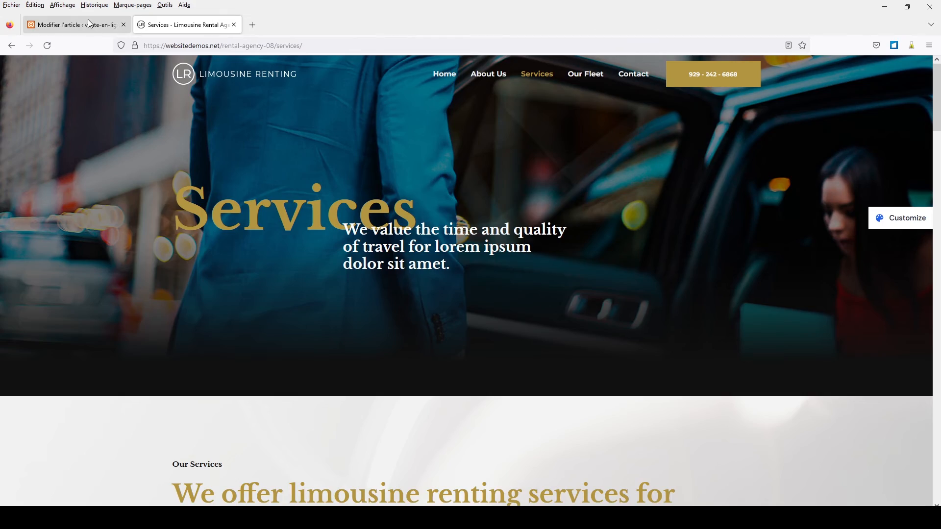
click(73, 25)
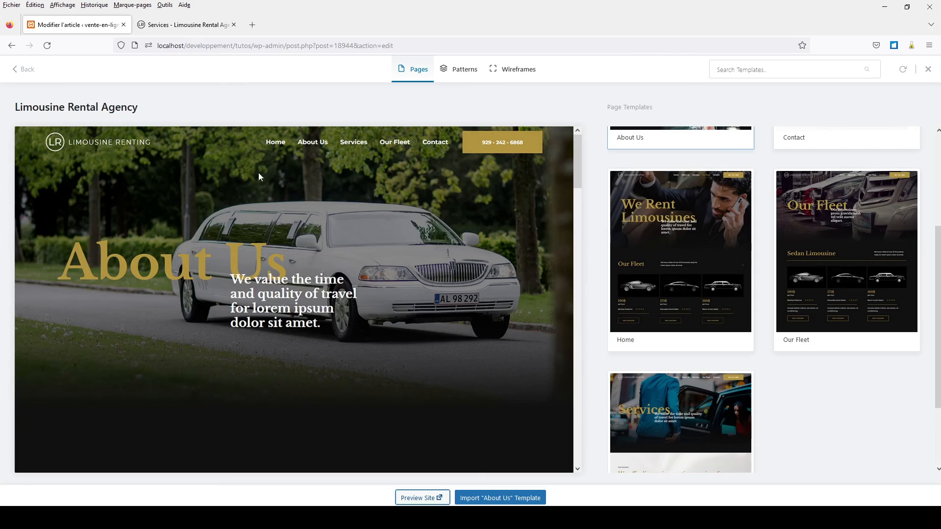
Return to the template kit list and browse all the page kits down to the end and back to the beginning.
click(20, 73)
scroll(577, 343, down, 12)
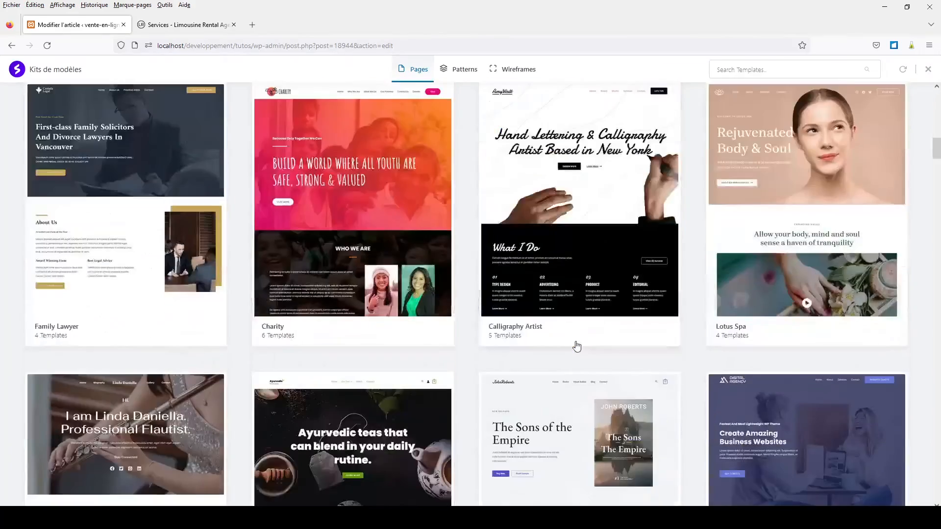
scroll(577, 345, down, 15)
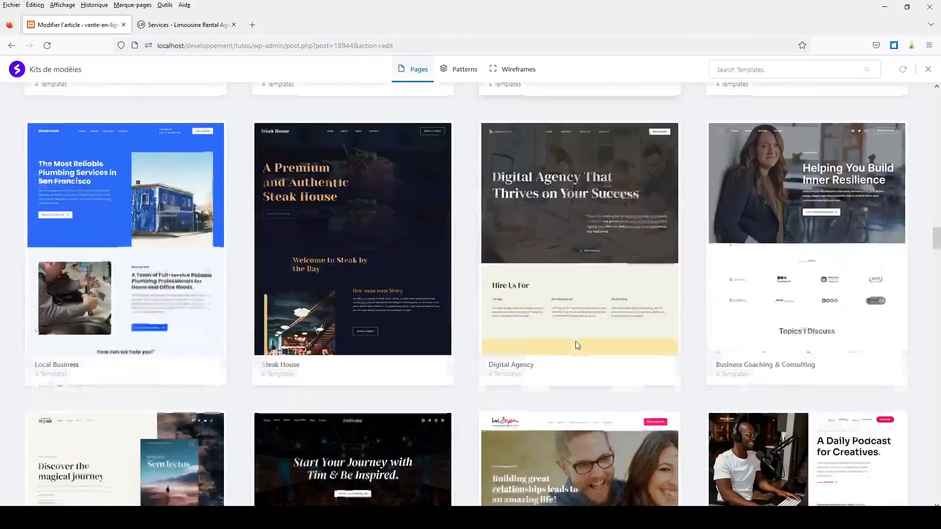
scroll(576, 343, down, 15)
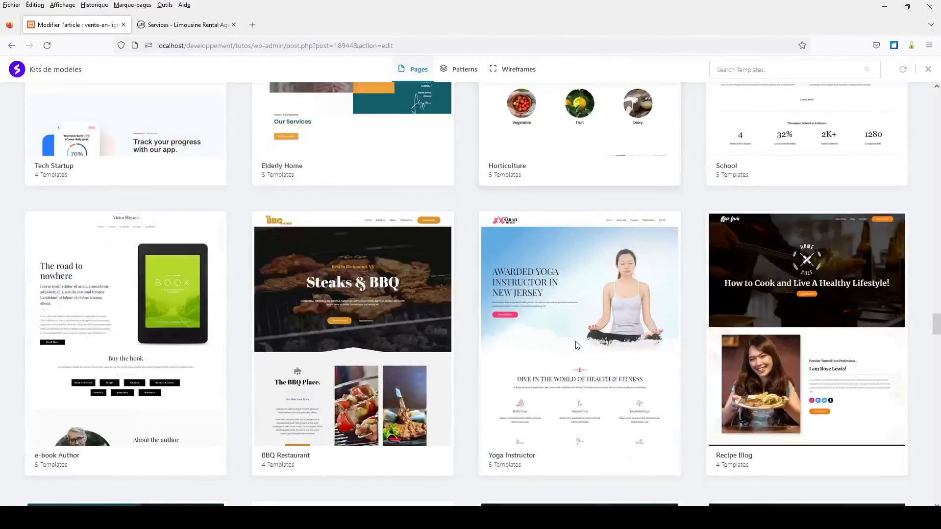
scroll(576, 345, down, 15)
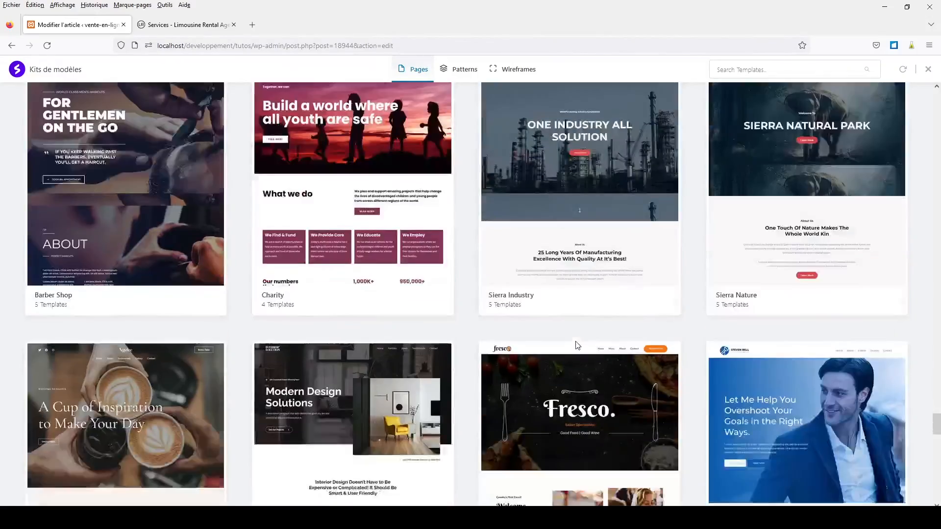
scroll(577, 345, down, 15)
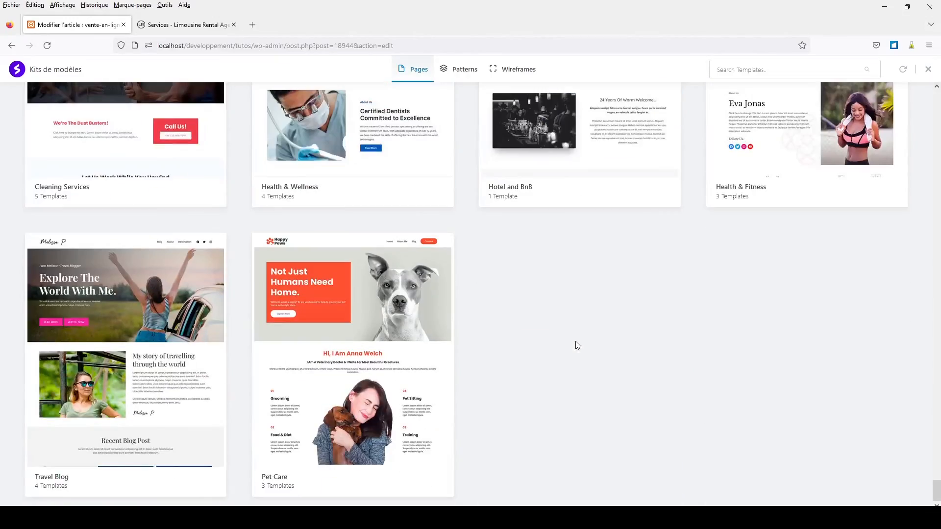
scroll(577, 345, up, 15)
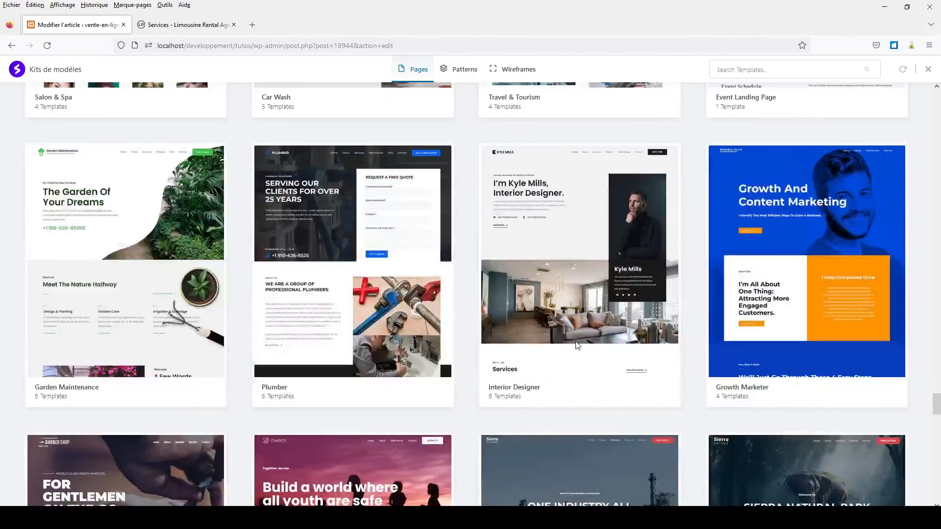
scroll(575, 341, up, 15)
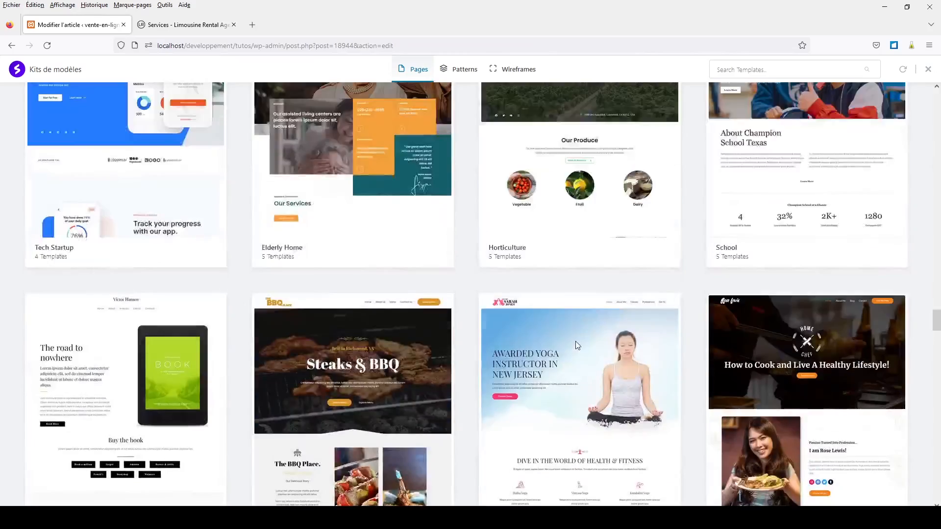
scroll(576, 344, up, 15)
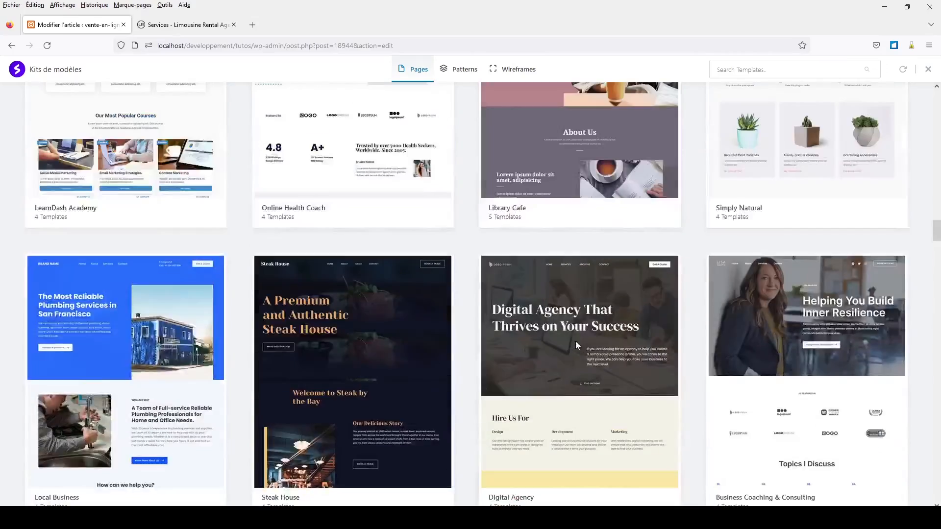
scroll(576, 345, up, 15)
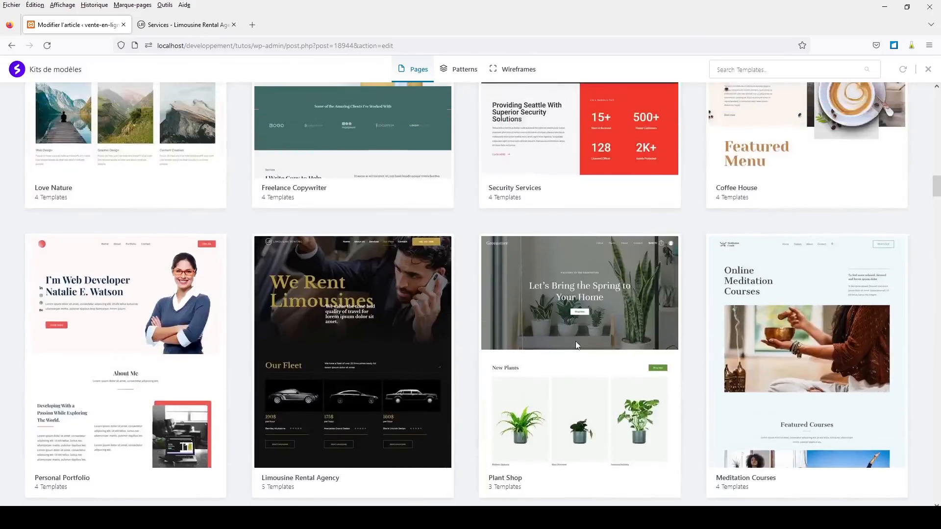
scroll(577, 345, up, 15)
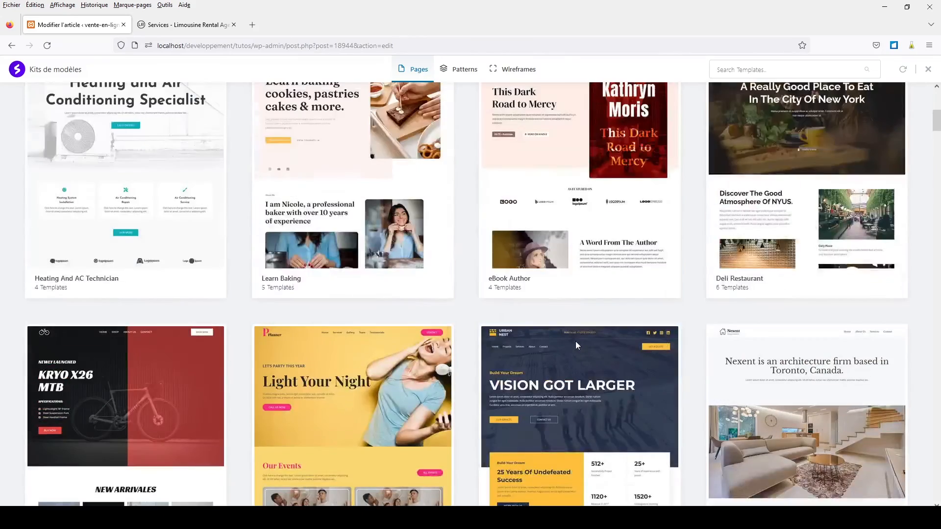
scroll(577, 345, up, 5)
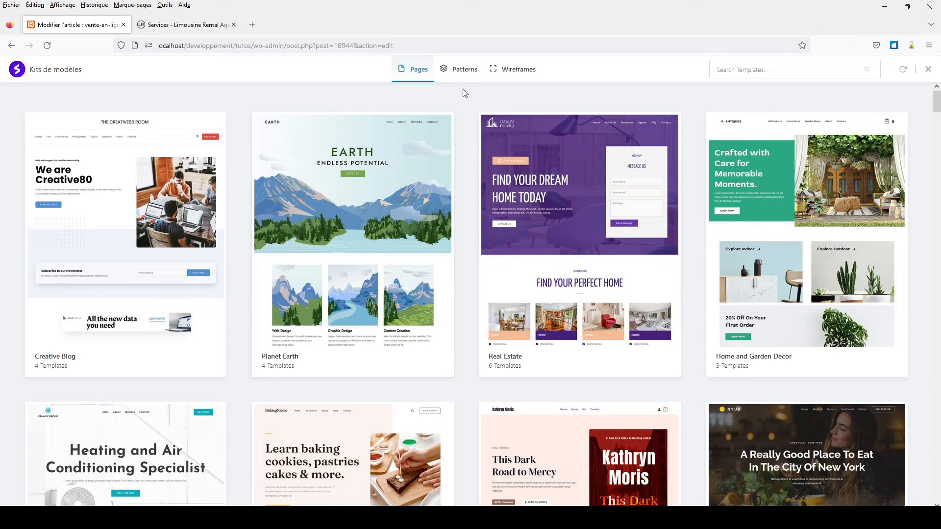
Browse the Patterns library across all categories and colours, from the dark designs through to the light subscribe form sections.
click(463, 72)
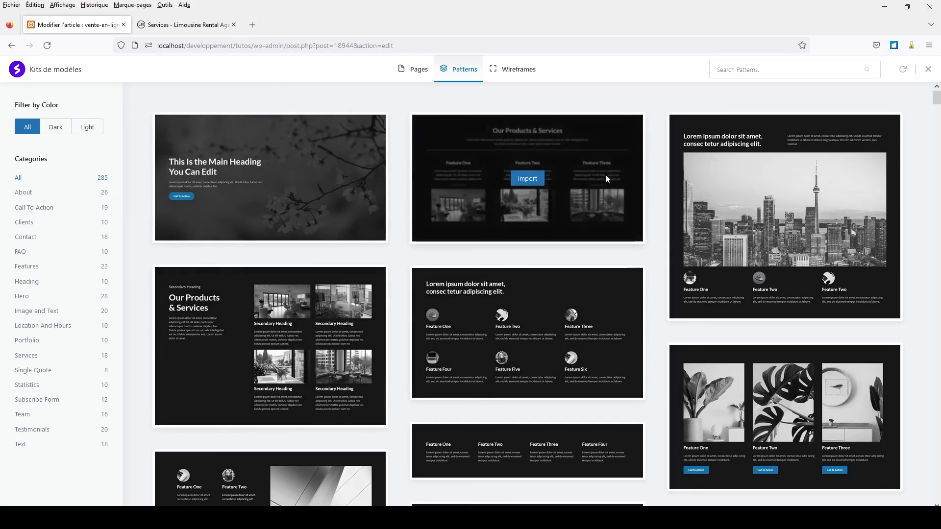
scroll(657, 361, down, 2)
scroll(657, 362, down, 3)
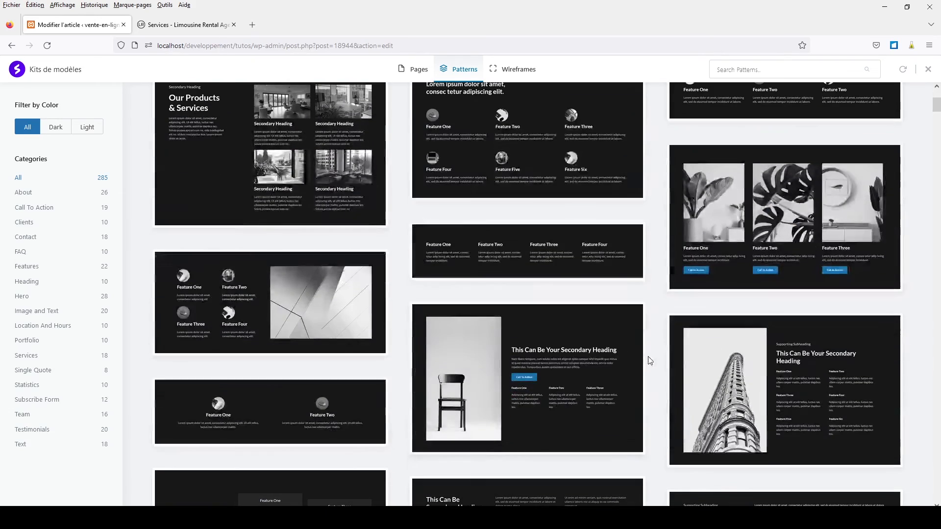
scroll(648, 361, down, 4)
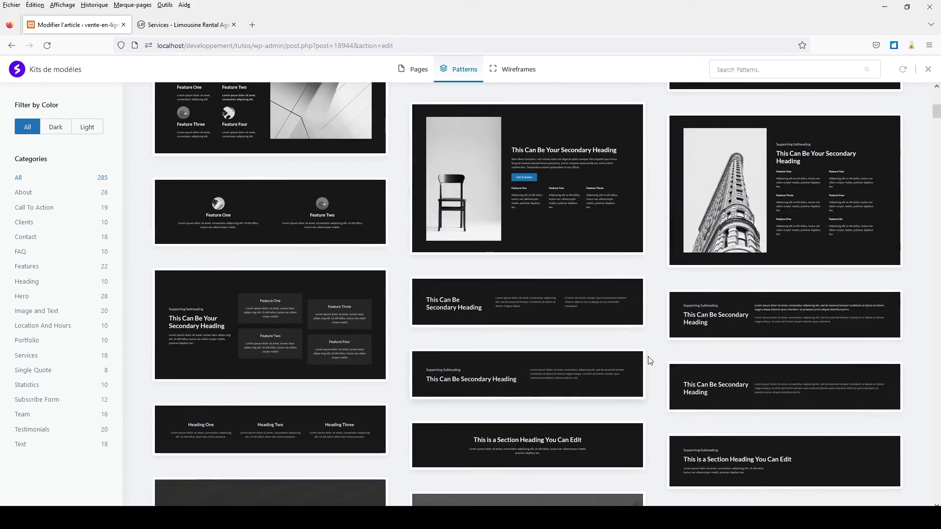
scroll(648, 360, down, 5)
scroll(647, 361, down, 10)
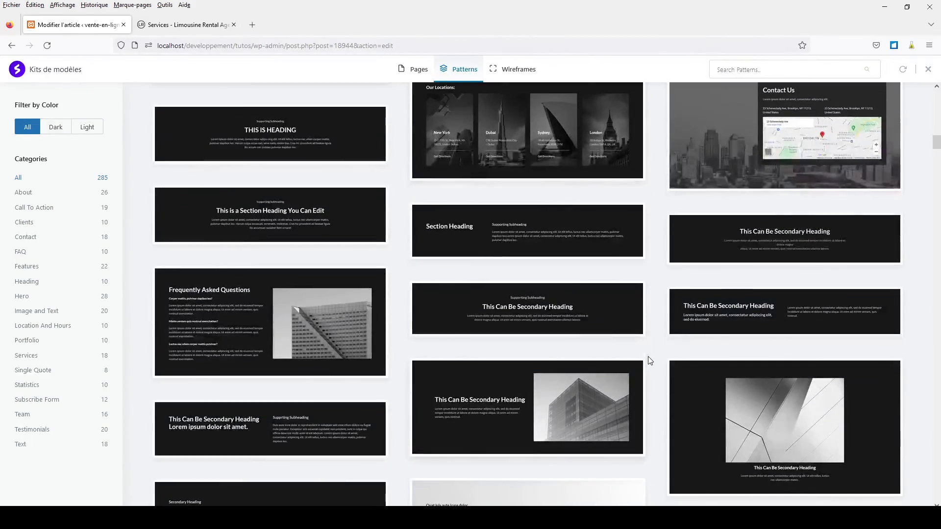
scroll(648, 361, down, 5)
mouse_move(298, 322)
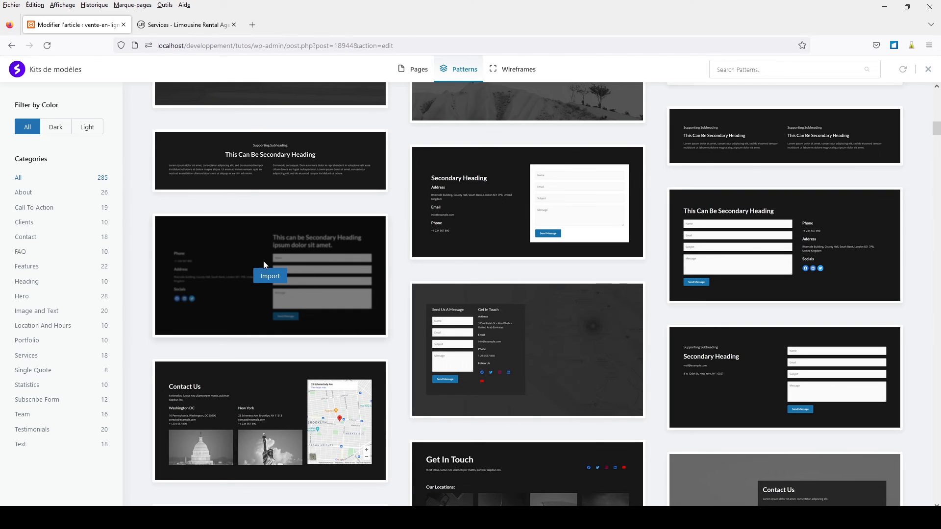
scroll(663, 366, down, 10)
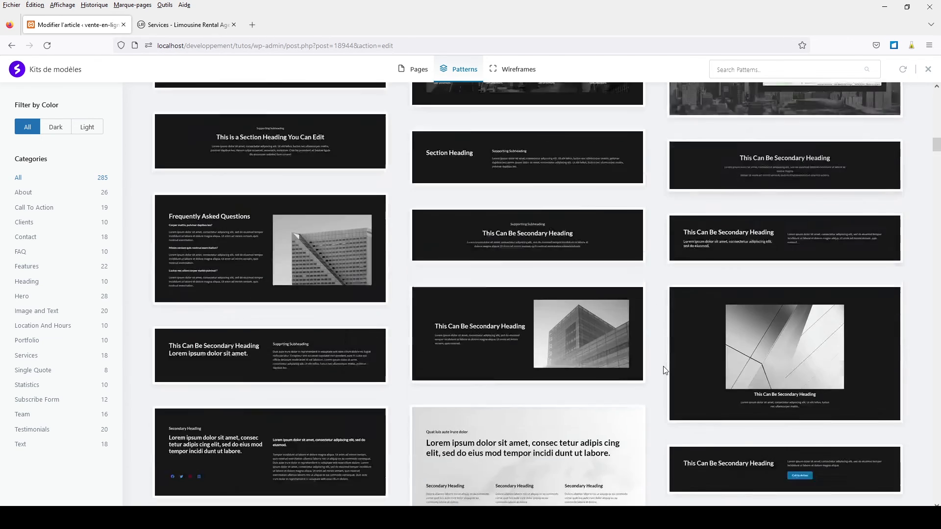
scroll(663, 366, down, 6)
scroll(665, 369, down, 15)
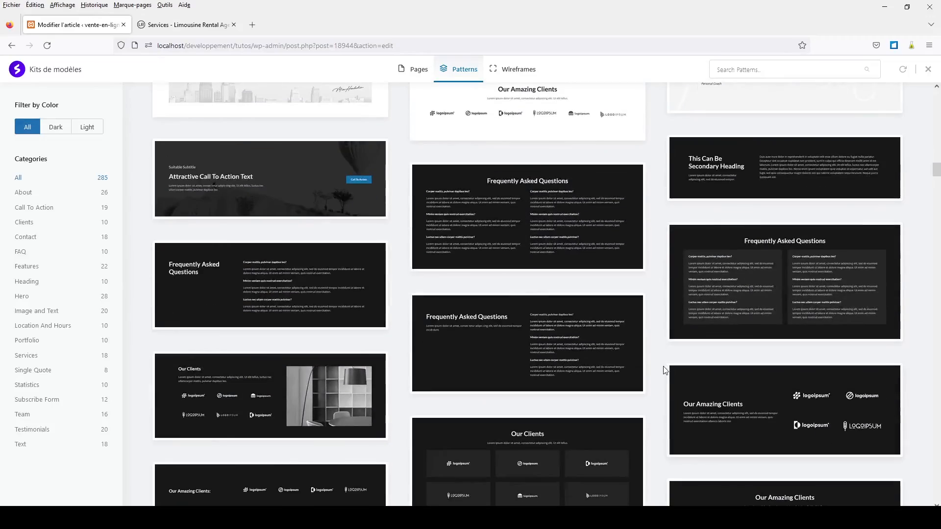
scroll(664, 370, down, 15)
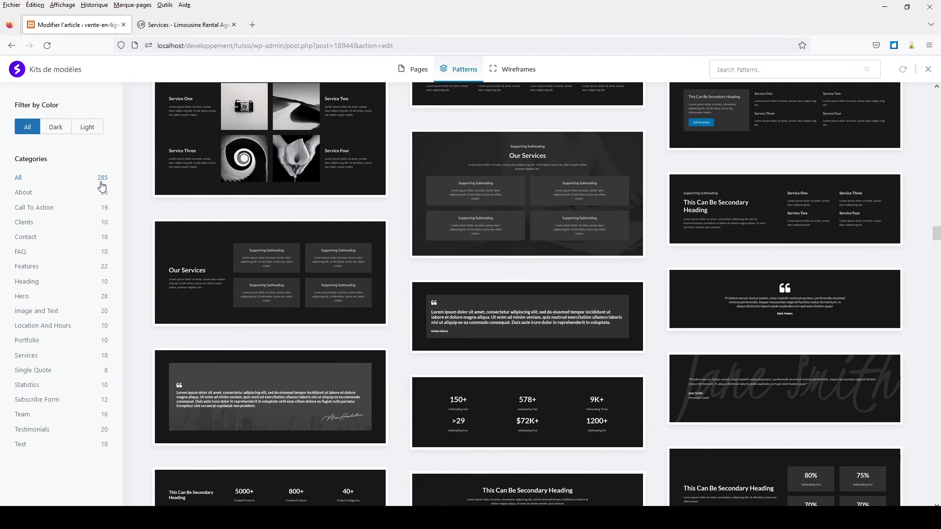
mouse_move(789, 293)
scroll(675, 338, down, 15)
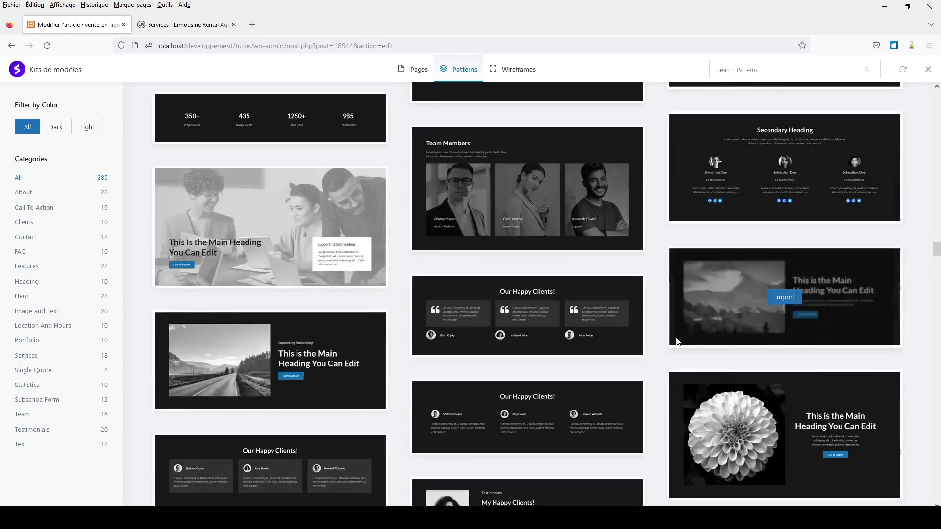
scroll(676, 343, down, 6)
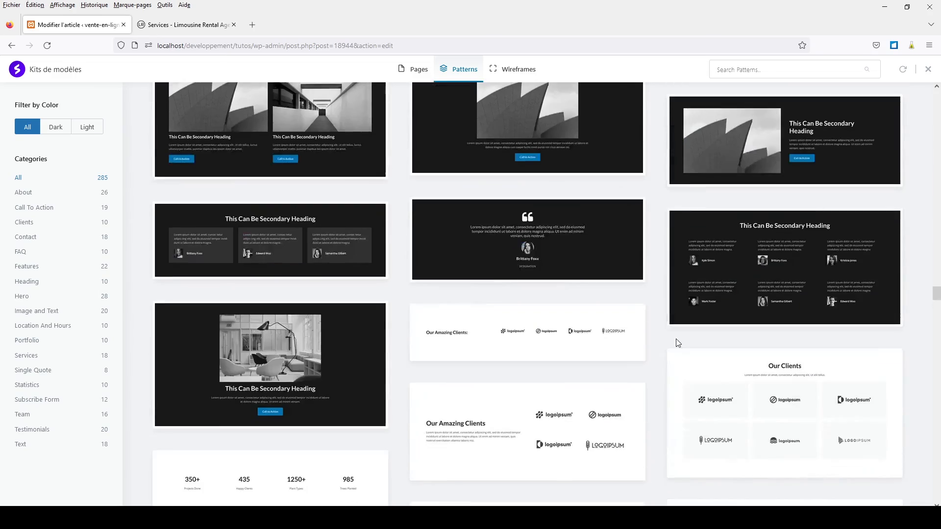
scroll(677, 343, down, 15)
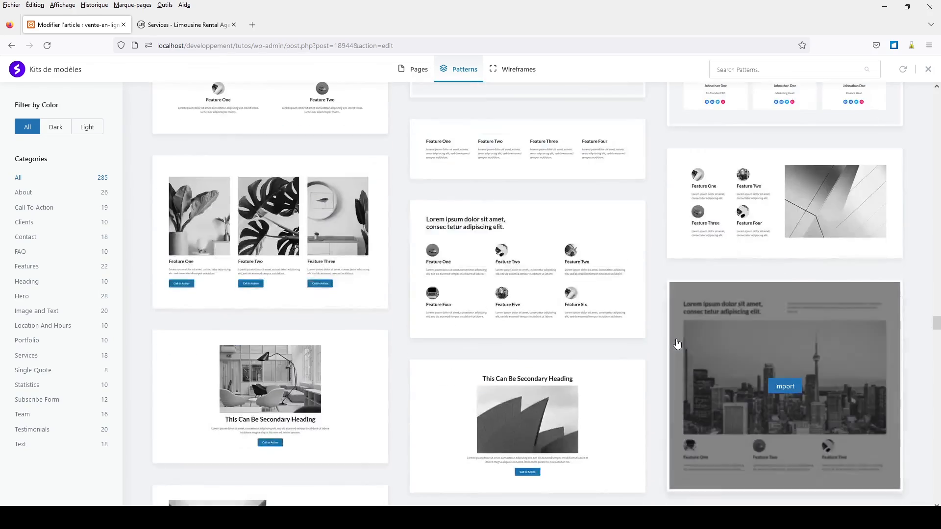
scroll(674, 339, down, 6)
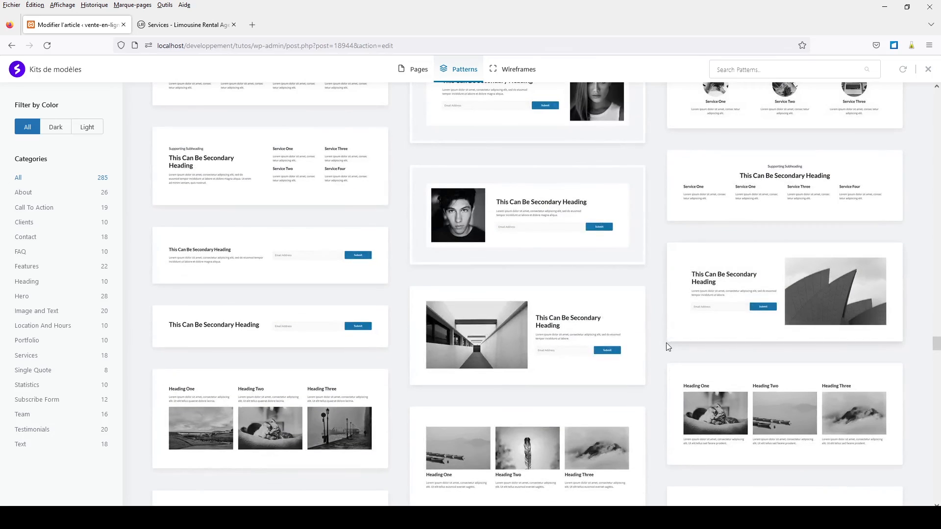
Import the light subscribe form pattern with the corridor photo into the article and install its missing Contact Form by WPForms block.
click(526, 336)
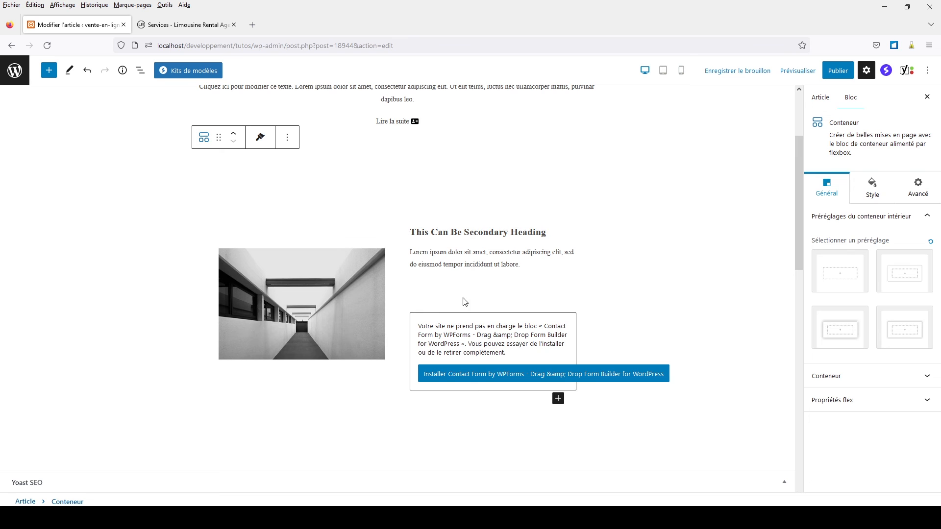
click(474, 378)
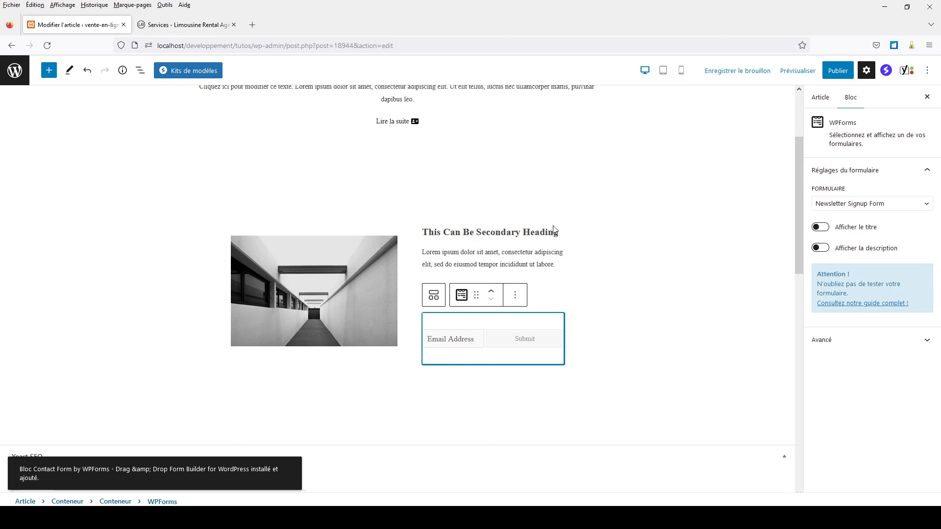
Apply the third inner container preset, with shadowed boxes, to the imported outer container and look over its style and advanced settings.
click(214, 264)
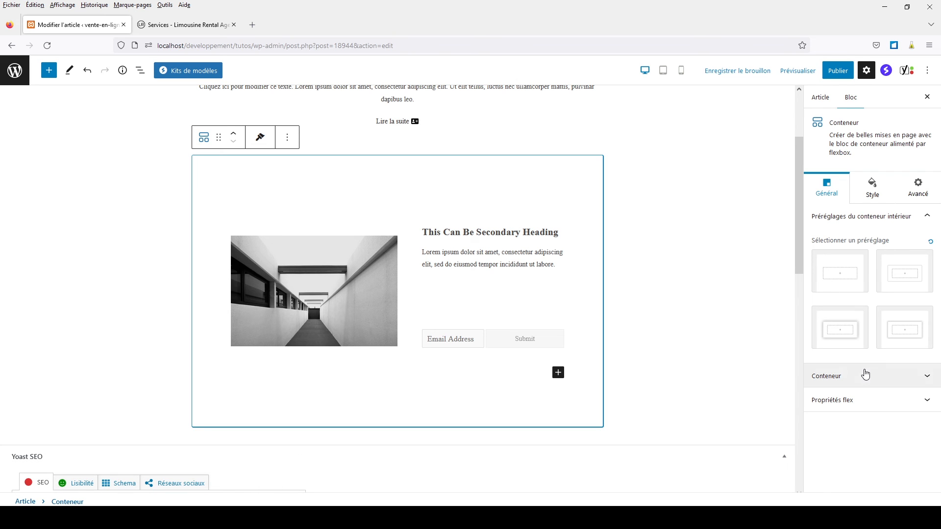
click(842, 329)
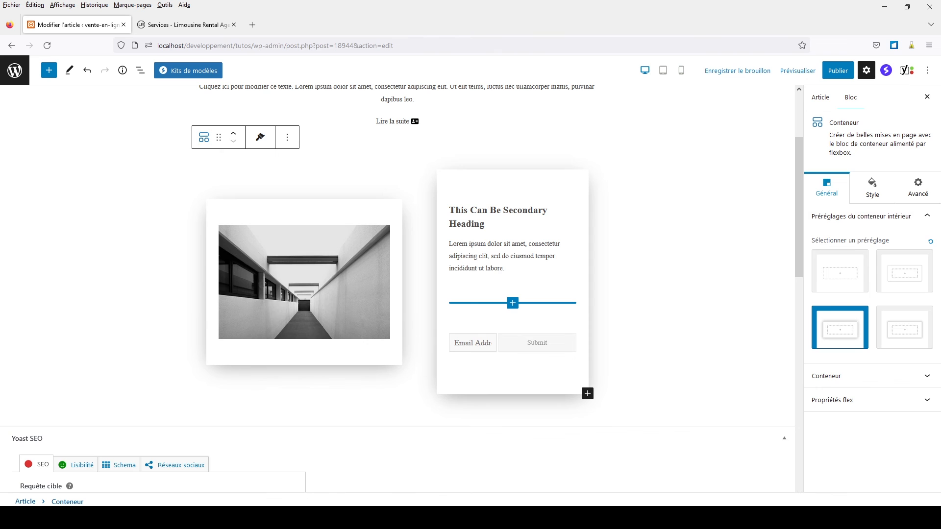
click(882, 196)
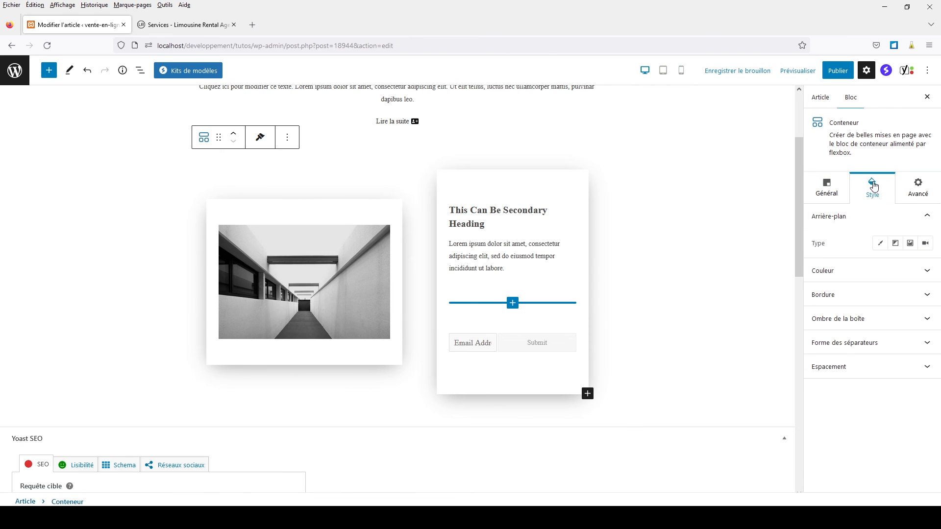
click(916, 192)
click(819, 194)
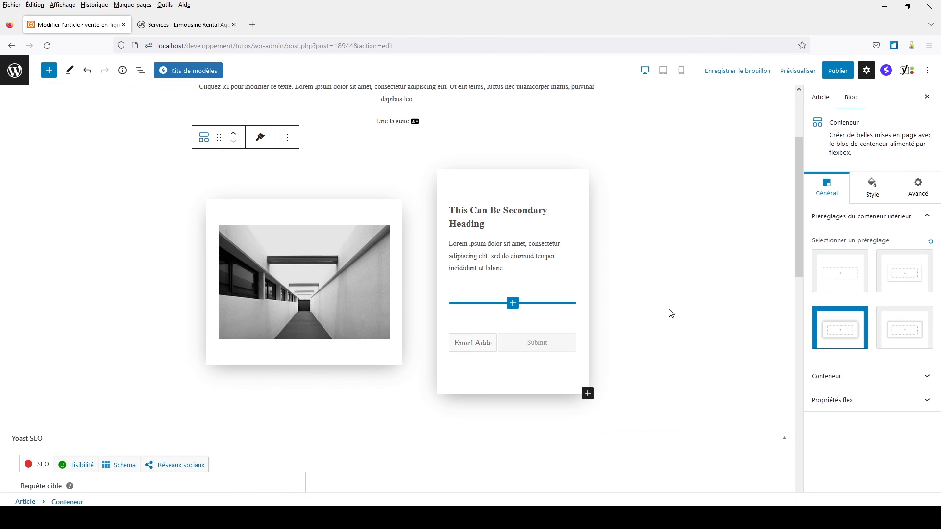
scroll(669, 314, up, 3)
scroll(671, 313, down, 5)
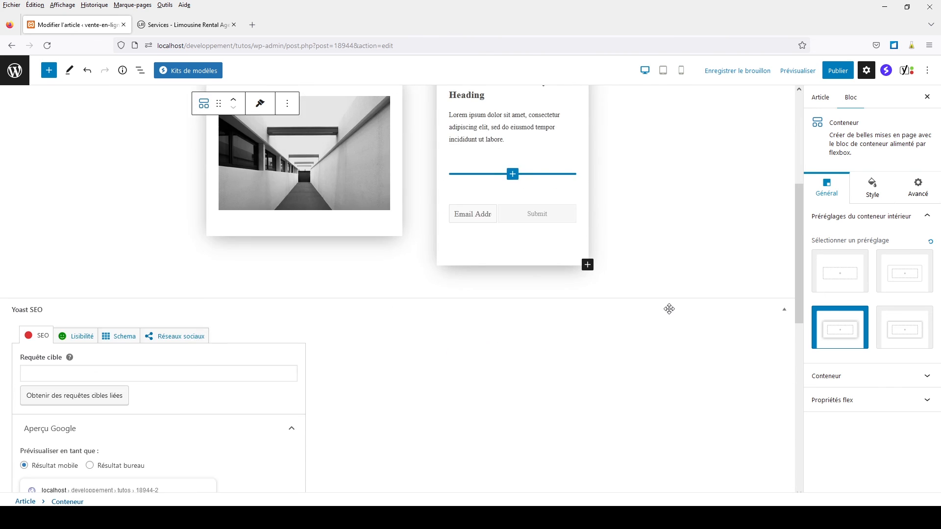
scroll(670, 311, up, 5)
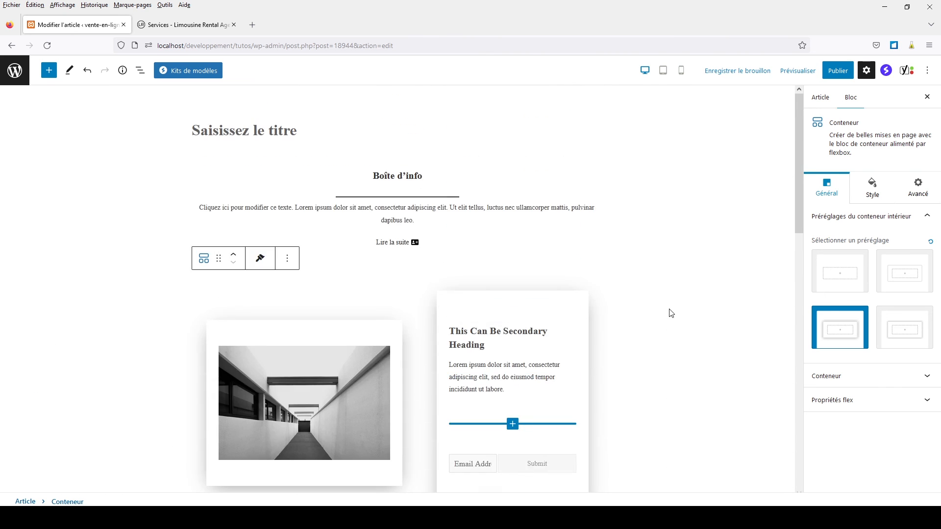